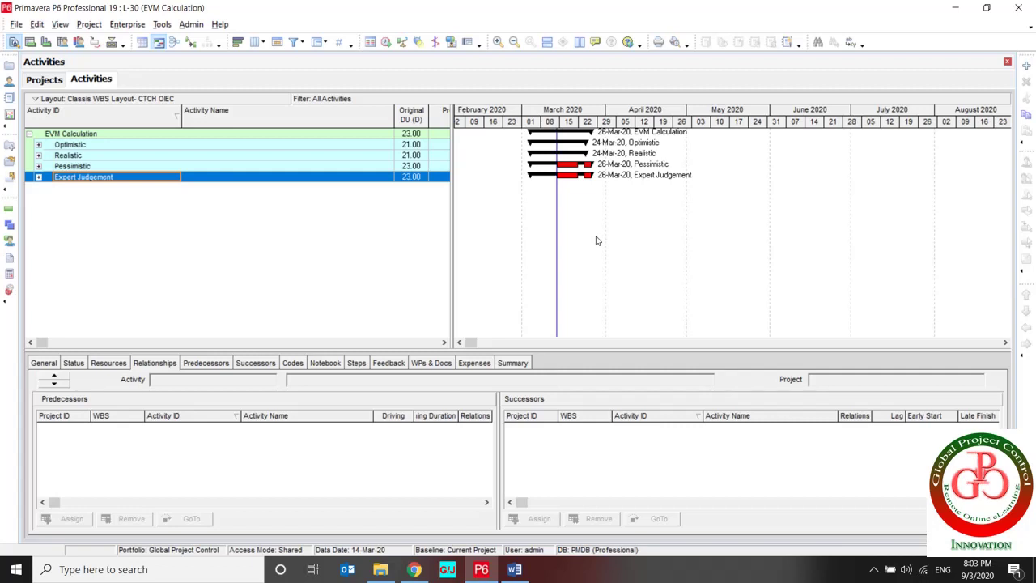
Step: Open the Admin Preferences and display the Earned Value settings
left_click(192, 25)
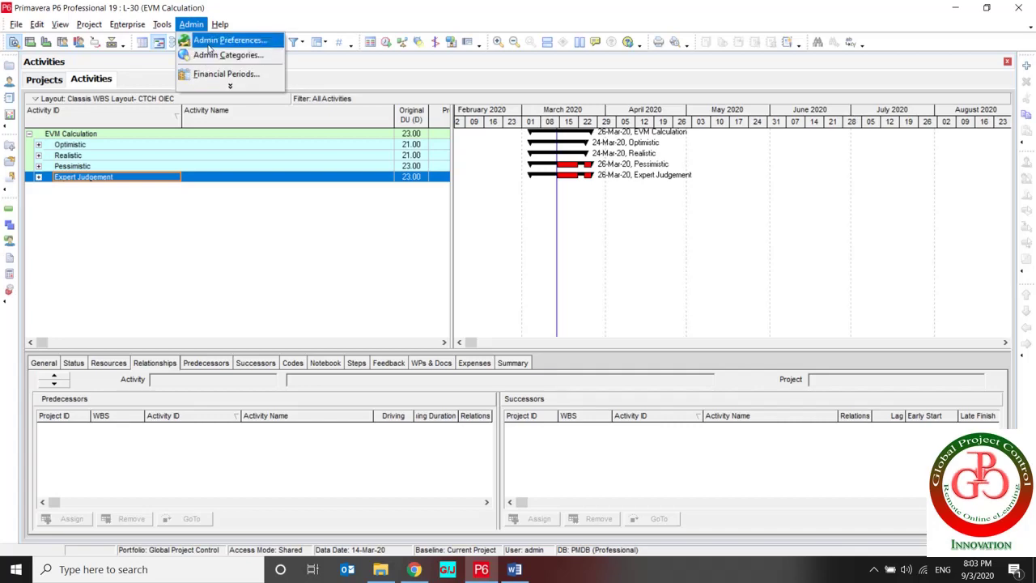
left_click(209, 41)
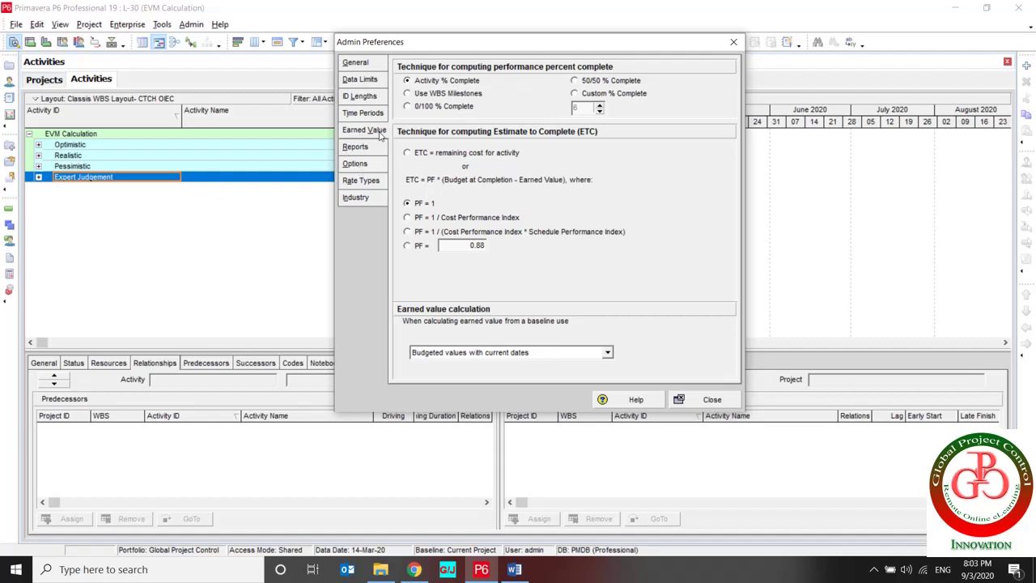
left_click_drag(433, 43, 442, 51)
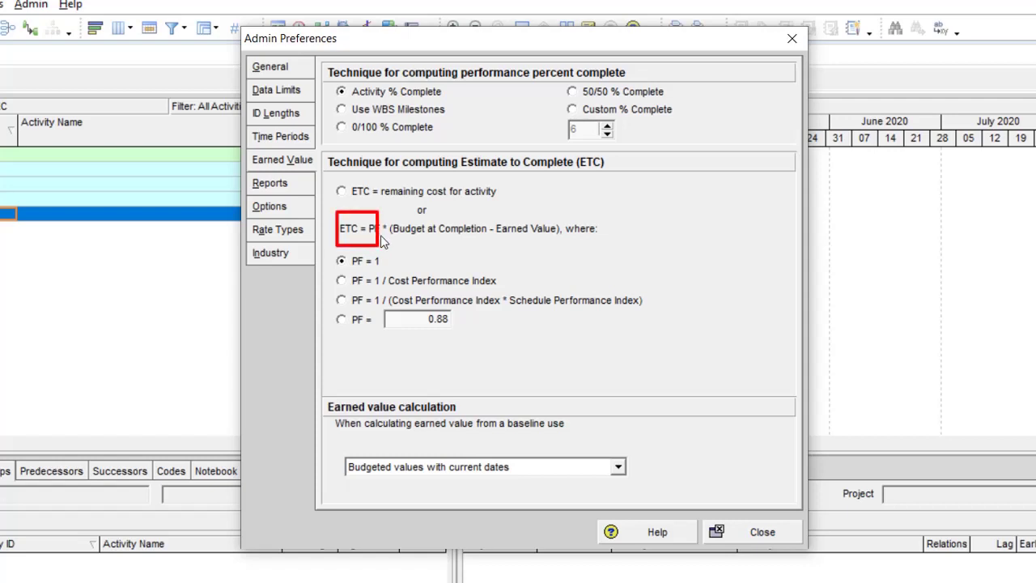
key("Tab")
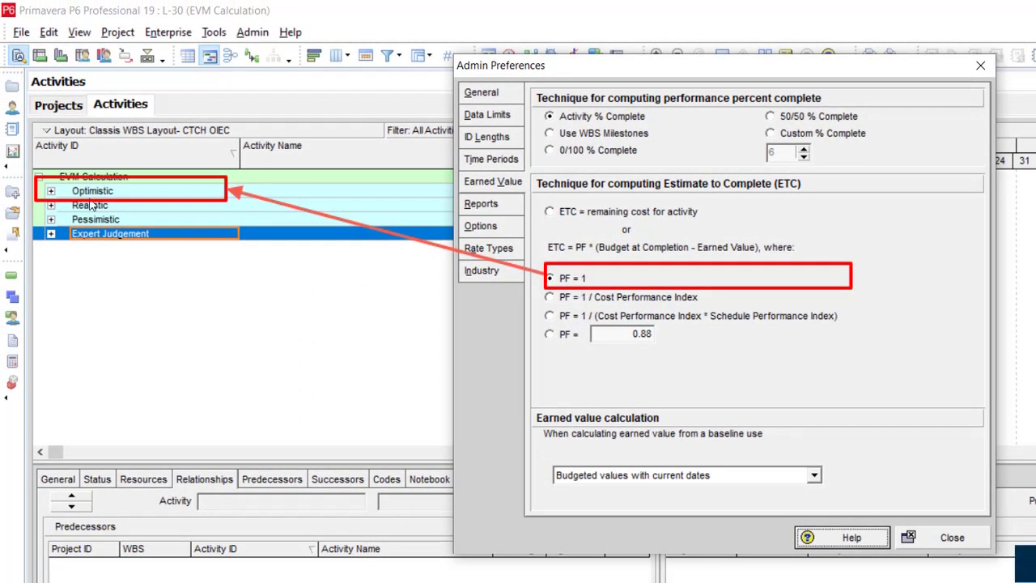
Step: Step the ETC technique through the two performance-index PF formulas and settle on the custom PF of 0.88
left_click(550, 298)
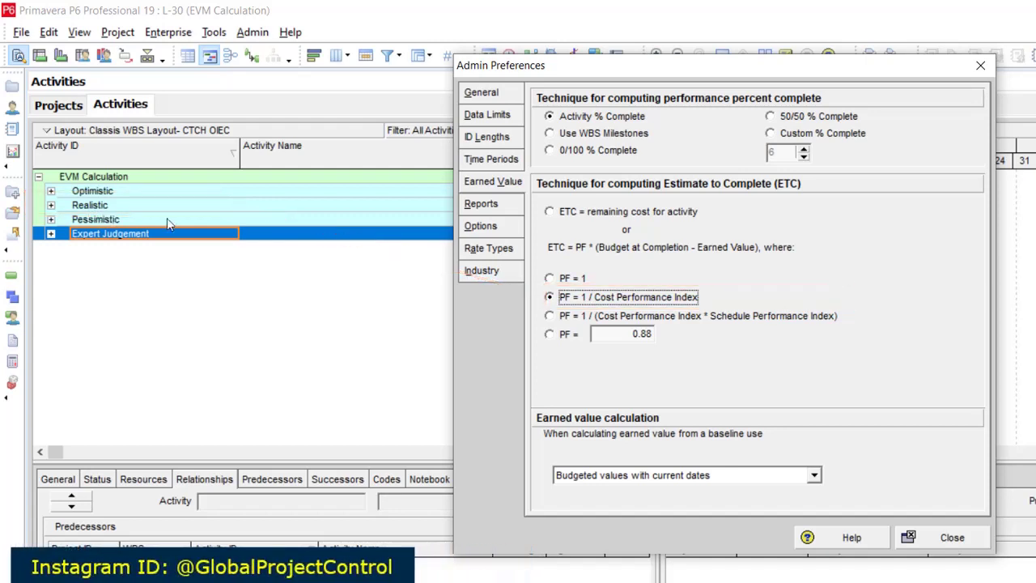
left_click(555, 319)
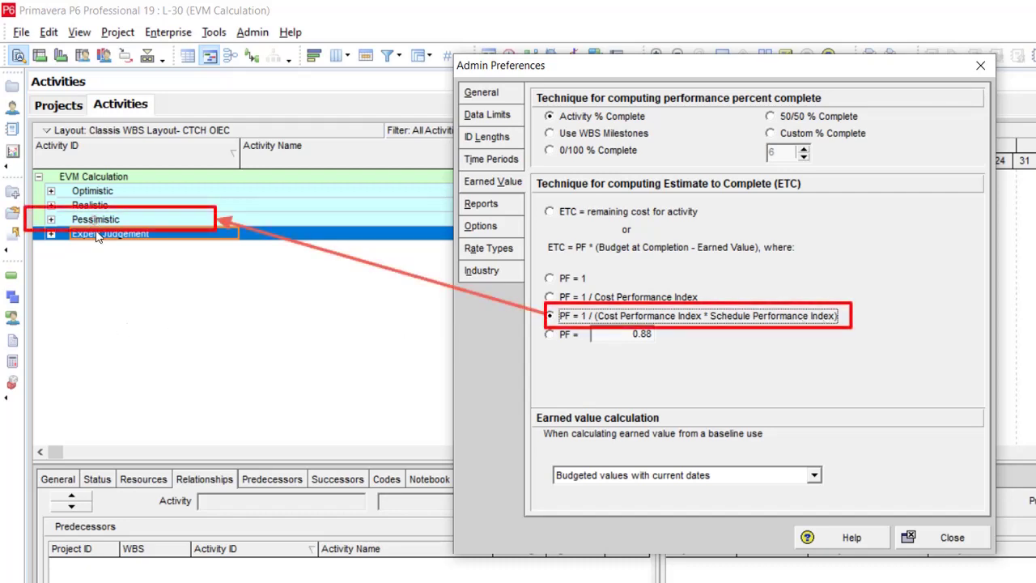
left_click(563, 338)
left_click(615, 336)
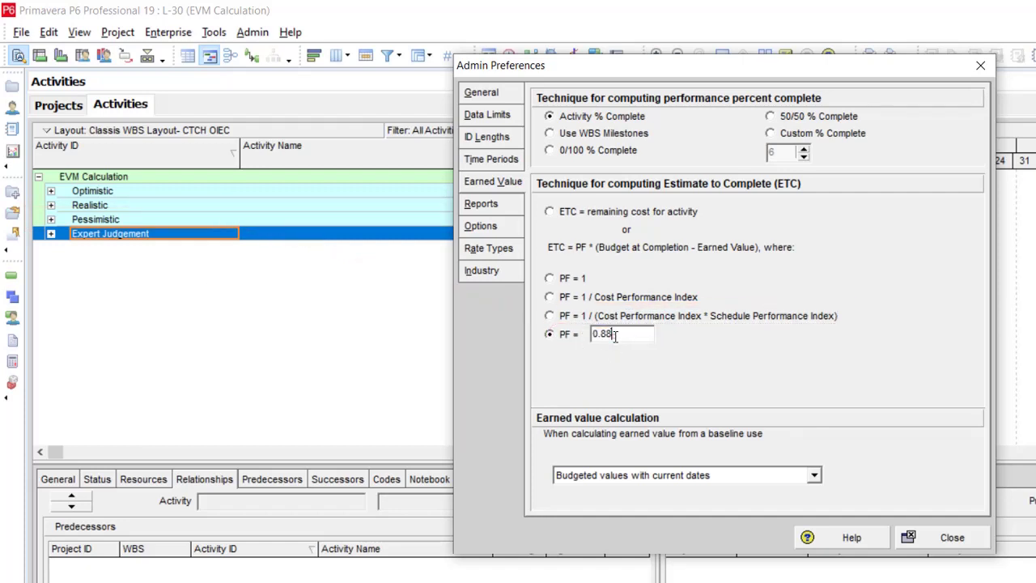
double_click(617, 335)
Step: Review the baseline options for earned value calculation, keep Budgeted values with current dates, and close the preferences
left_click(738, 476)
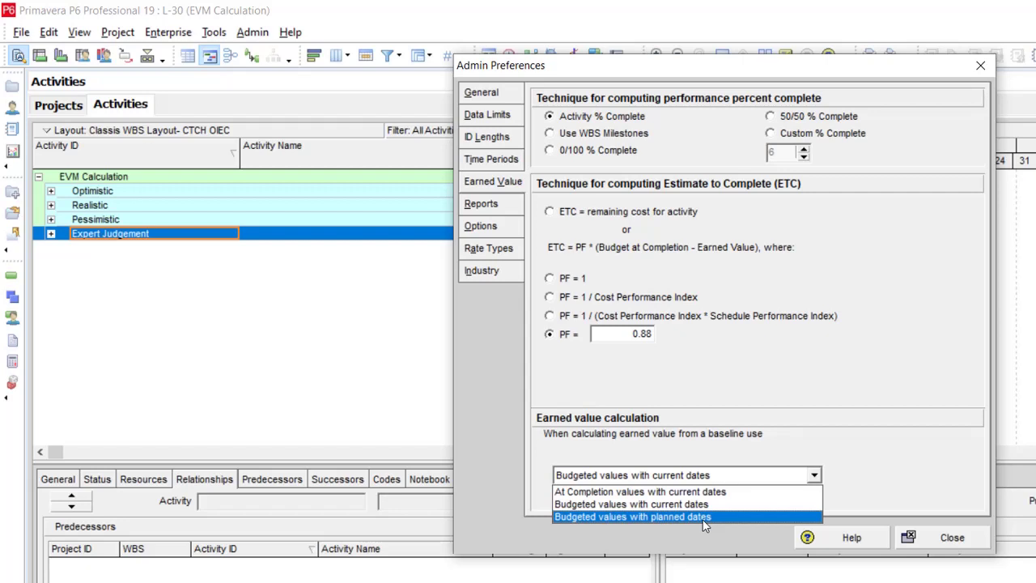
left_click(880, 414)
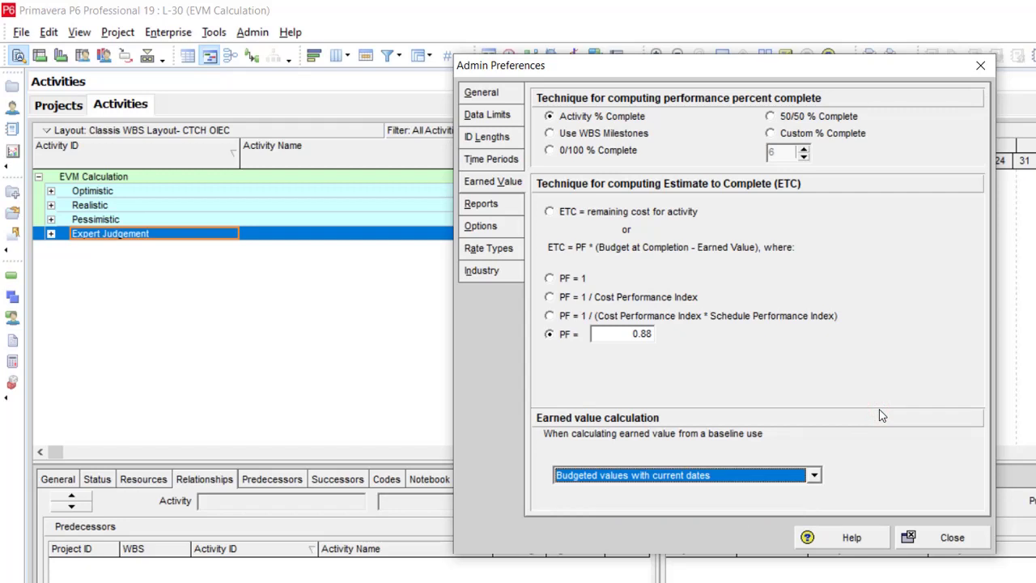
left_click(935, 548)
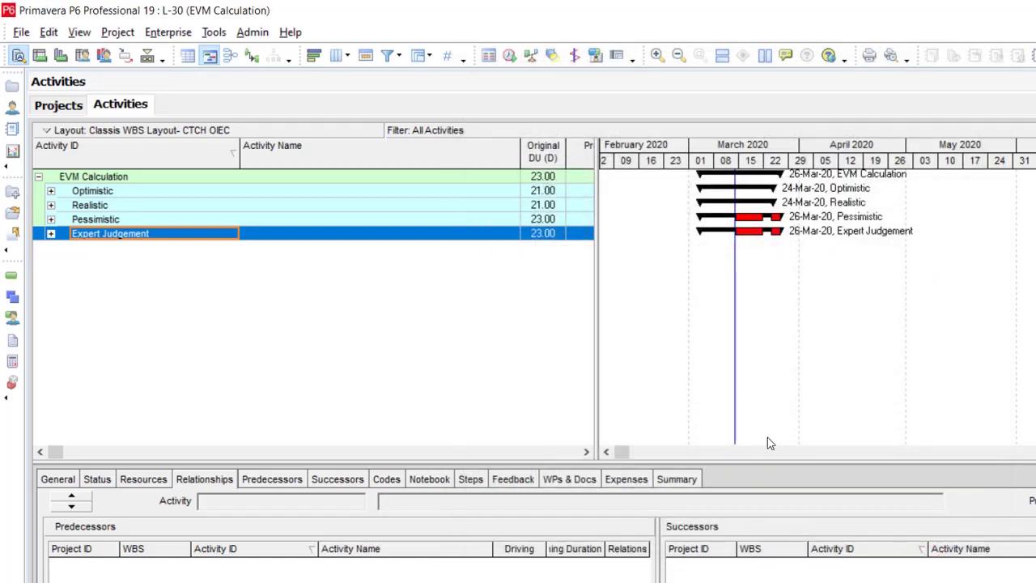
Step: Expand the Expert Judgement, Pessimistic, Realistic and Optimistic WBS groups to show their activities
double_click(104, 236)
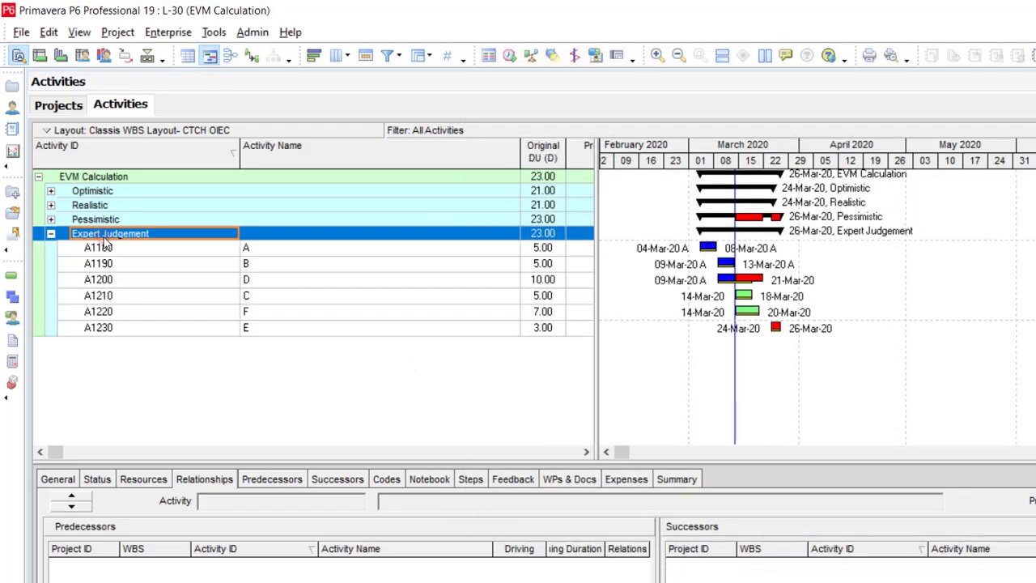
double_click(102, 218)
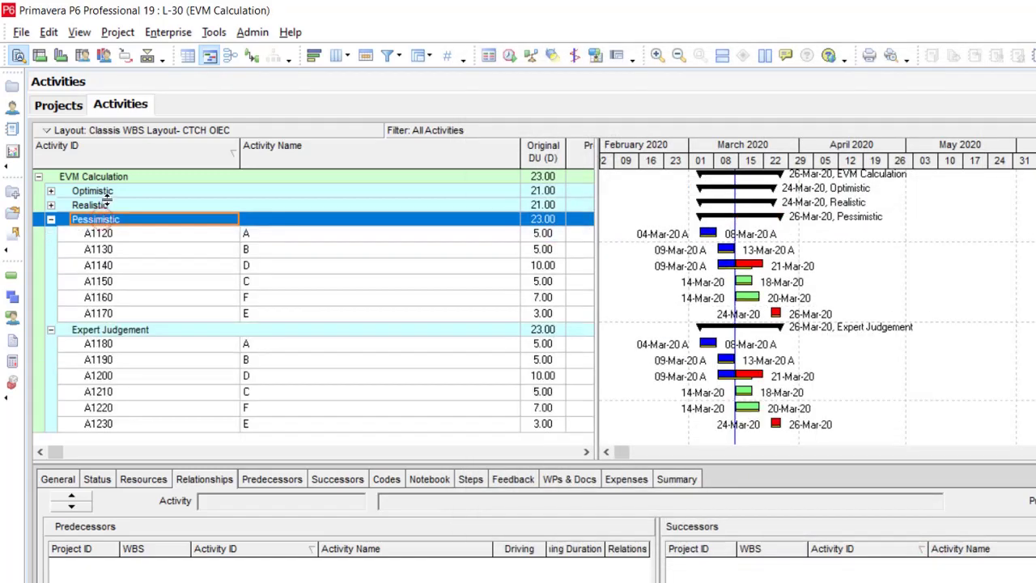
double_click(109, 204)
double_click(110, 193)
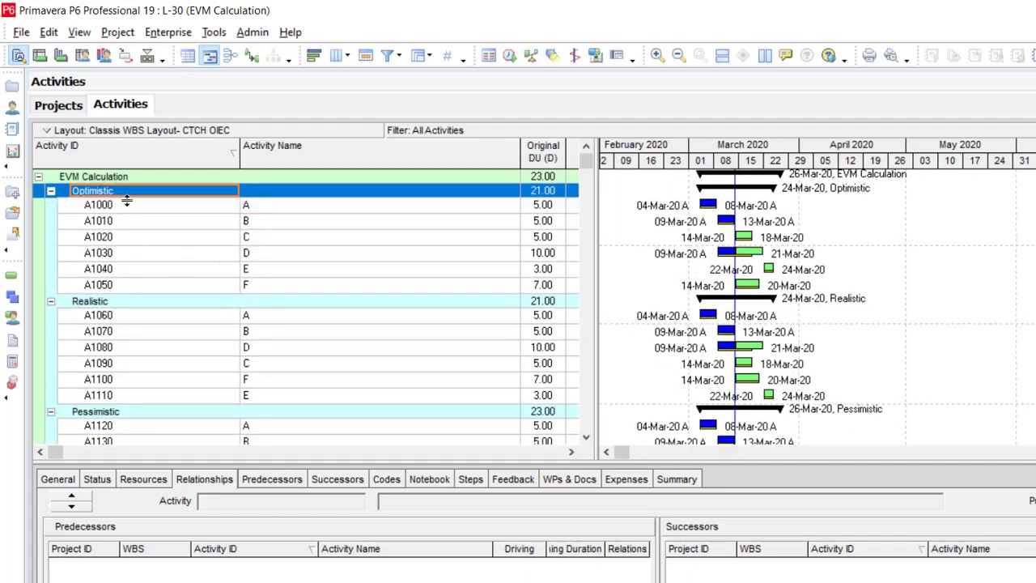
Step: Look through the activities of the expanded WBS groups and reschedule the project
left_click(146, 207)
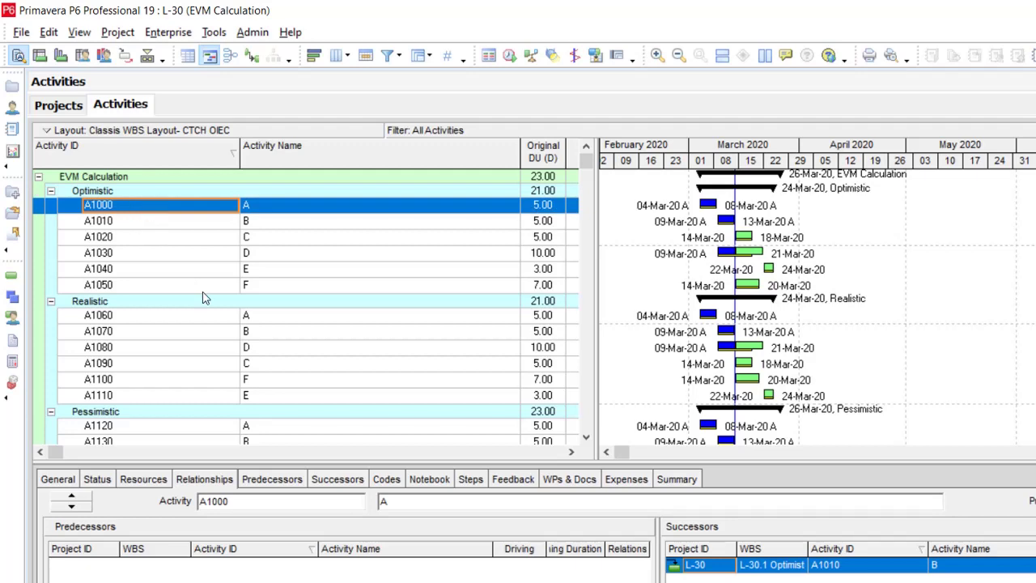
scroll(202, 295, "down", 4)
scroll(202, 293, "up", 4)
left_click(510, 56)
key("Return")
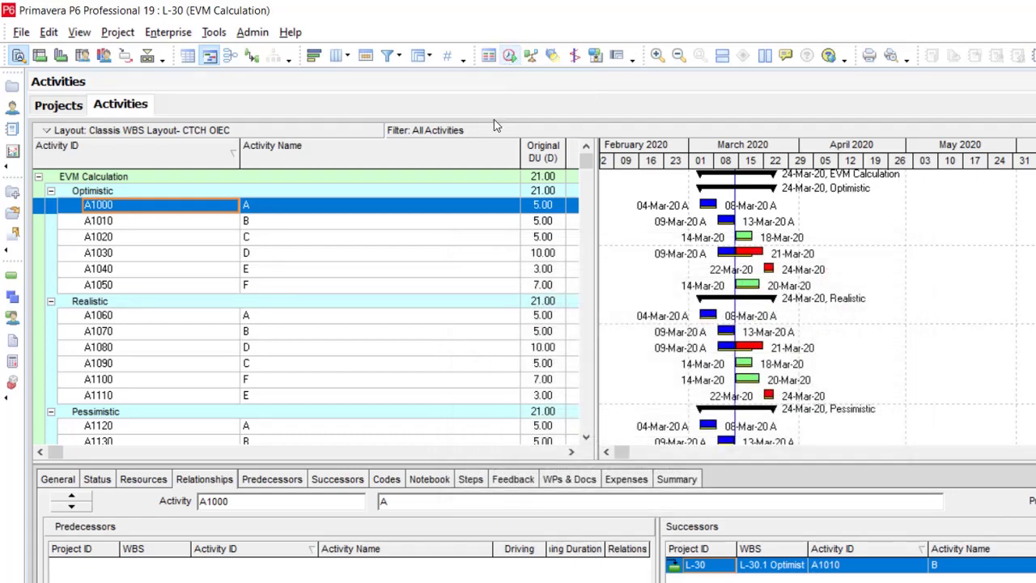
Step: Show the Status details for the Optimistic activities and narrow the Activity Name column to reveal more columns
left_click(307, 224, "ctrl")
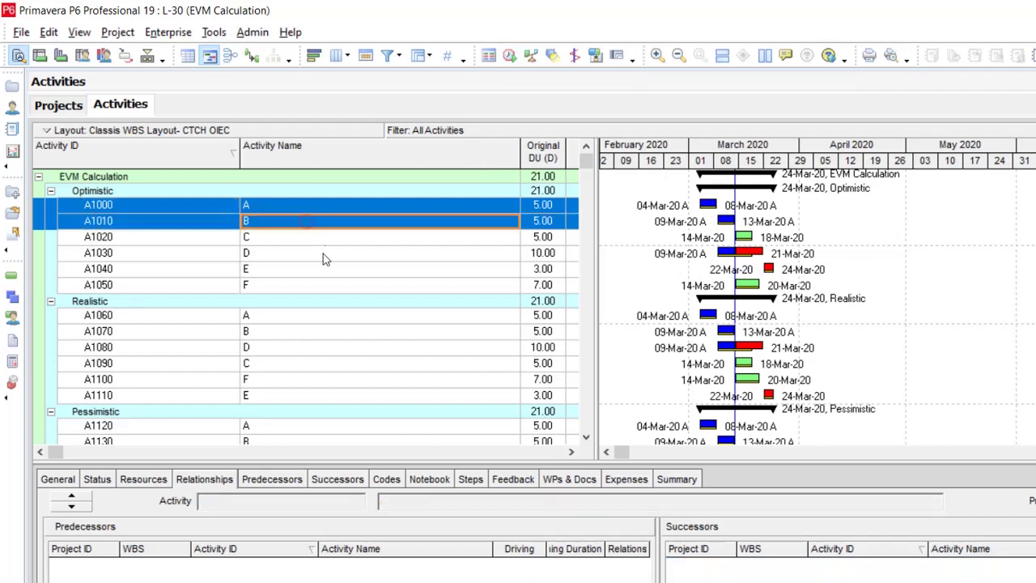
left_click(321, 254, "ctrl")
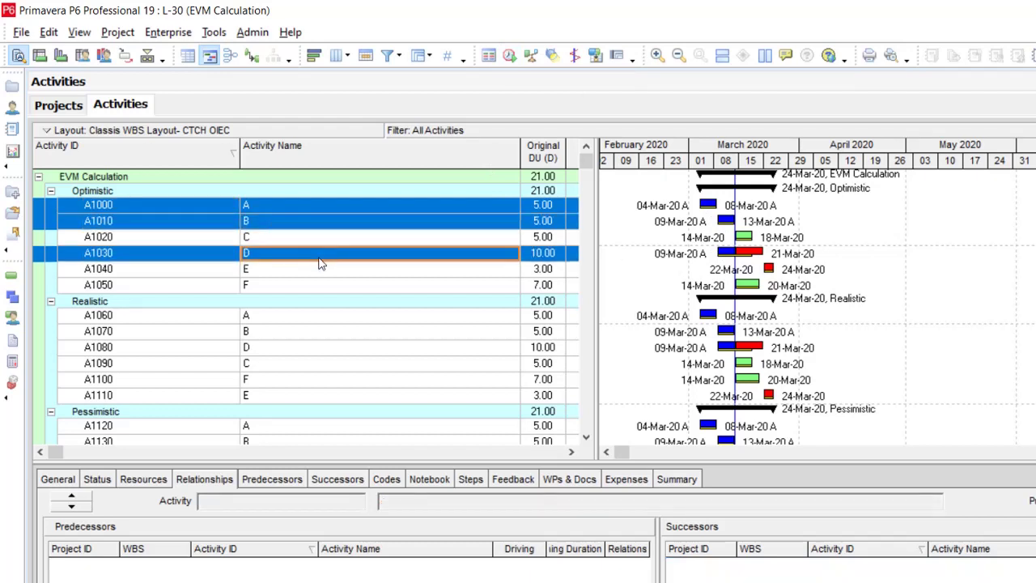
left_click(96, 482)
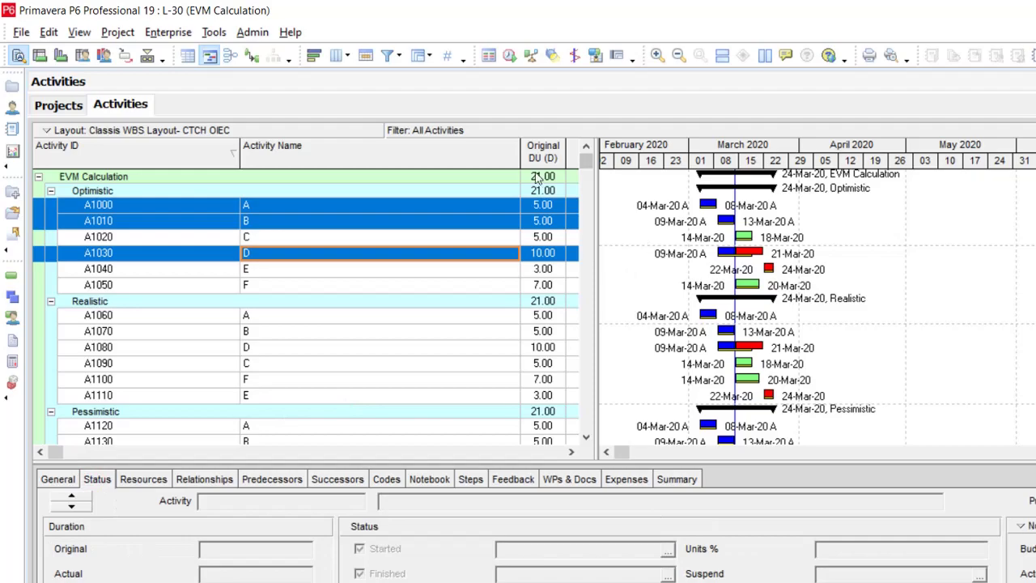
left_click_drag(518, 156, 297, 166)
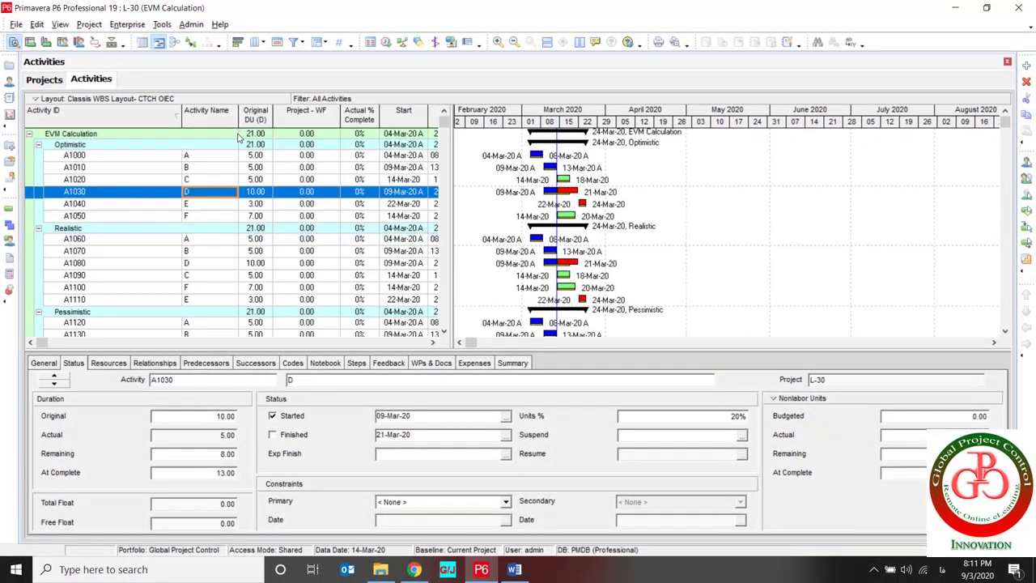
key("Up")
key("Up")
left_click(709, 215)
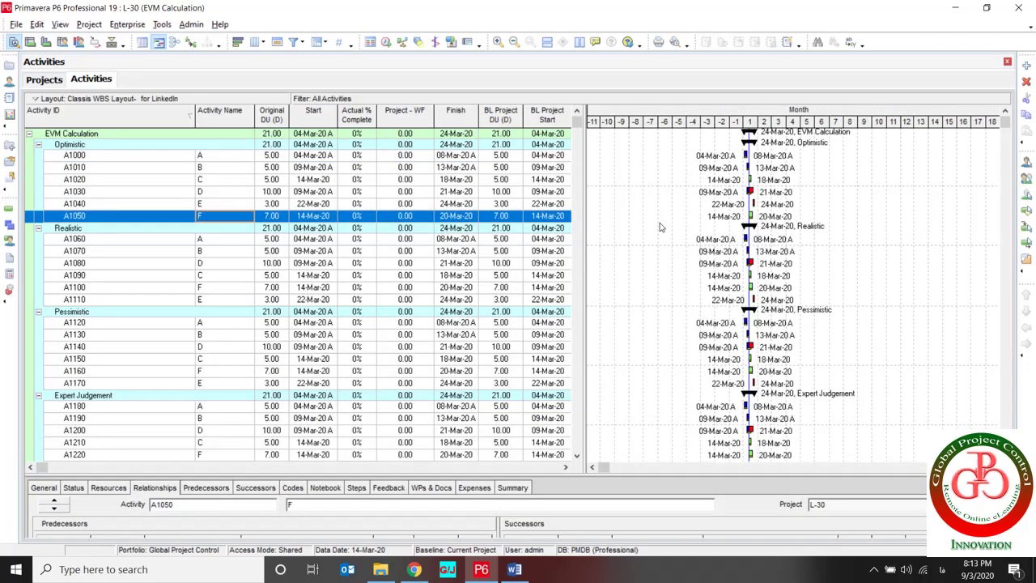
Step: Open the Classic Schedule Layout - EVM layout without saving changes to the current layout
left_click_drag(746, 121, 864, 117)
left_click(104, 99)
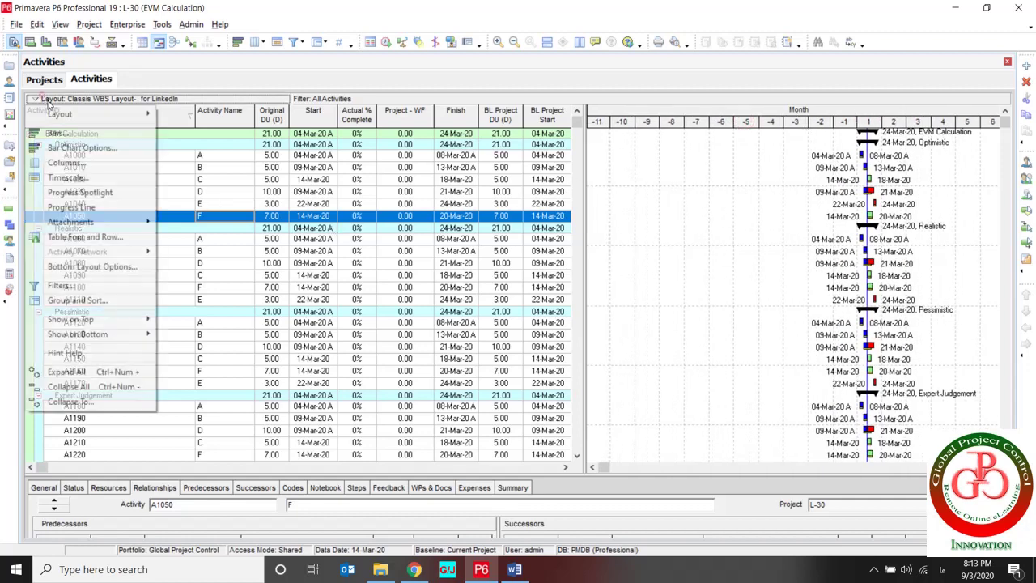
mouse_move(105, 113)
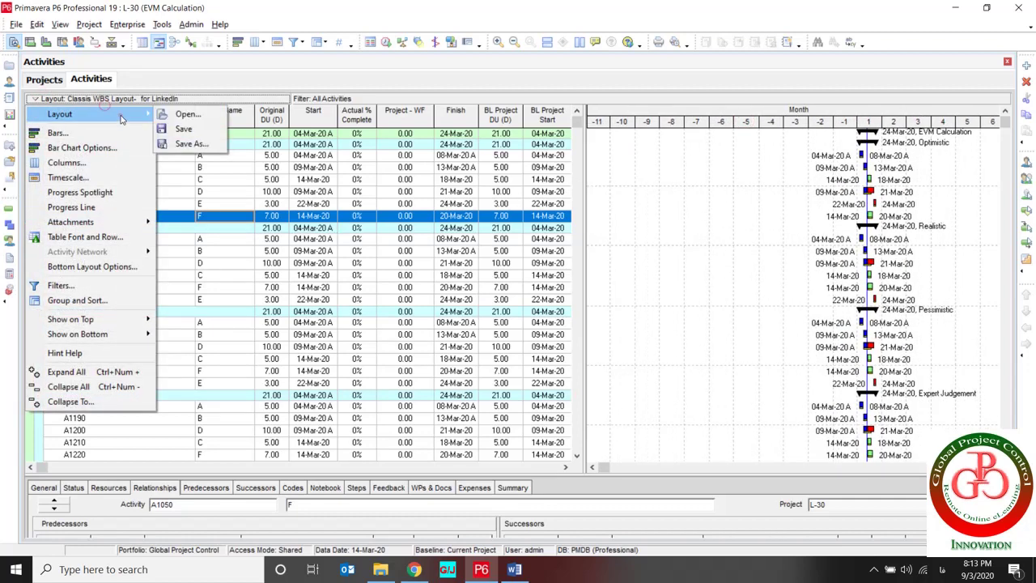
left_click(186, 115)
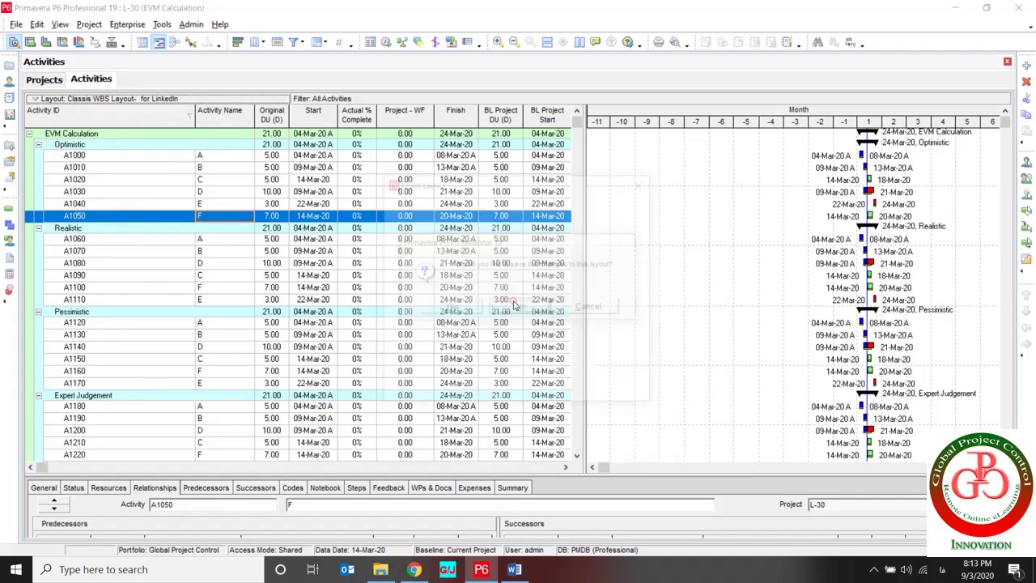
left_click(517, 306)
left_click(505, 364)
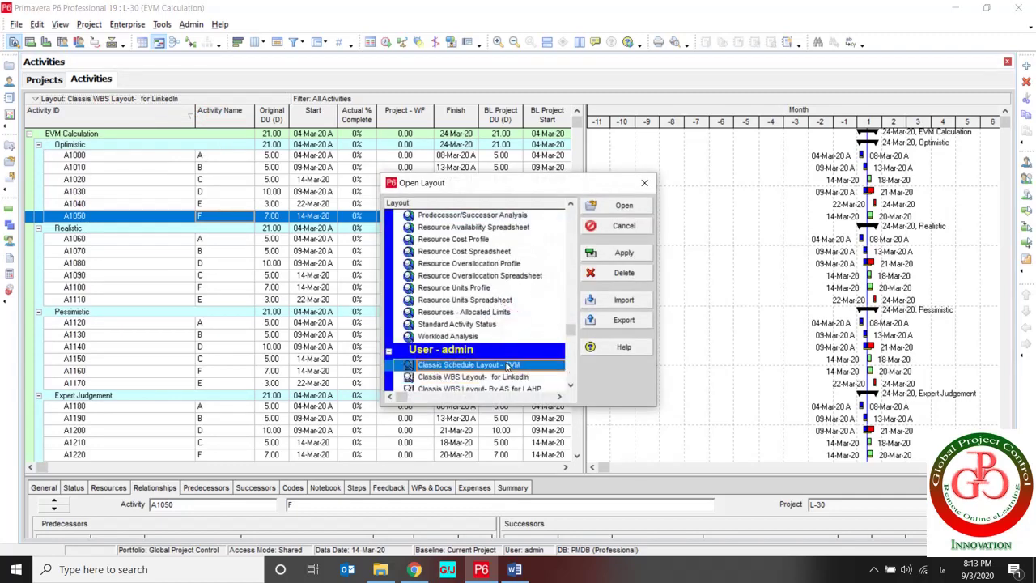
left_click(620, 254)
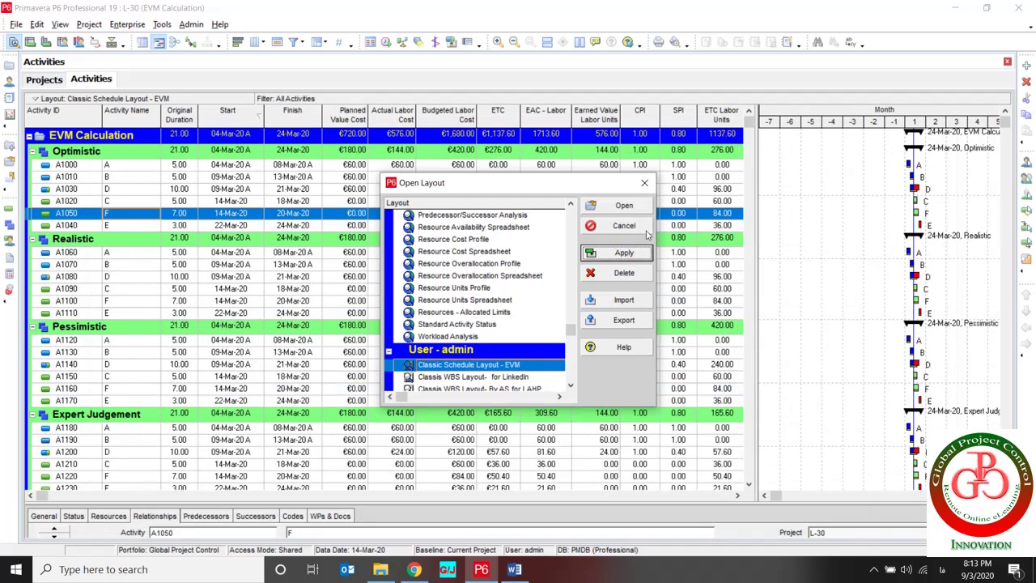
left_click(625, 205)
Step: Set the Gantt timescale to primary calendar dates at a Week/Day 1 interval and fit the March bars in view
right_click(826, 151)
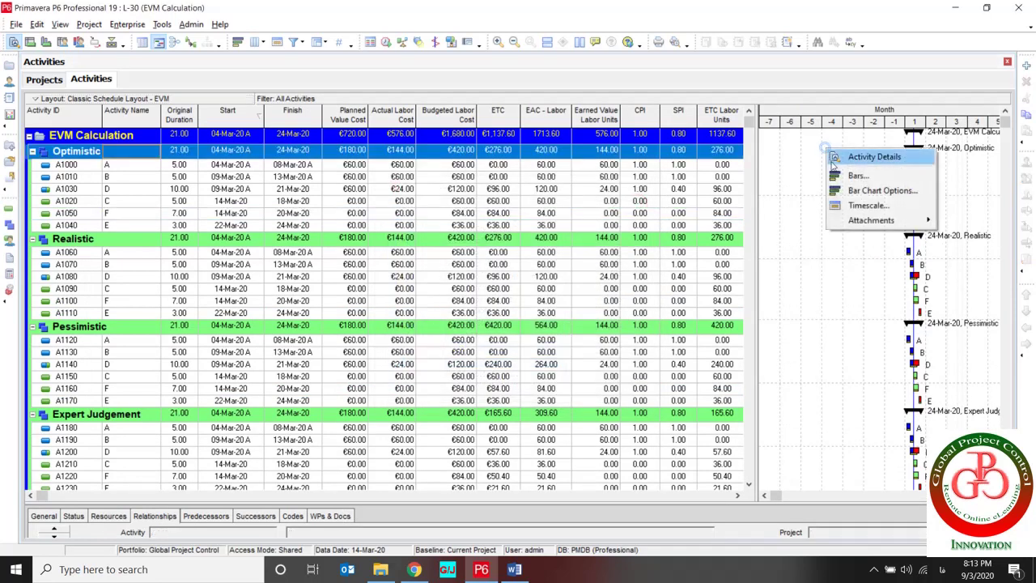
left_click(874, 207)
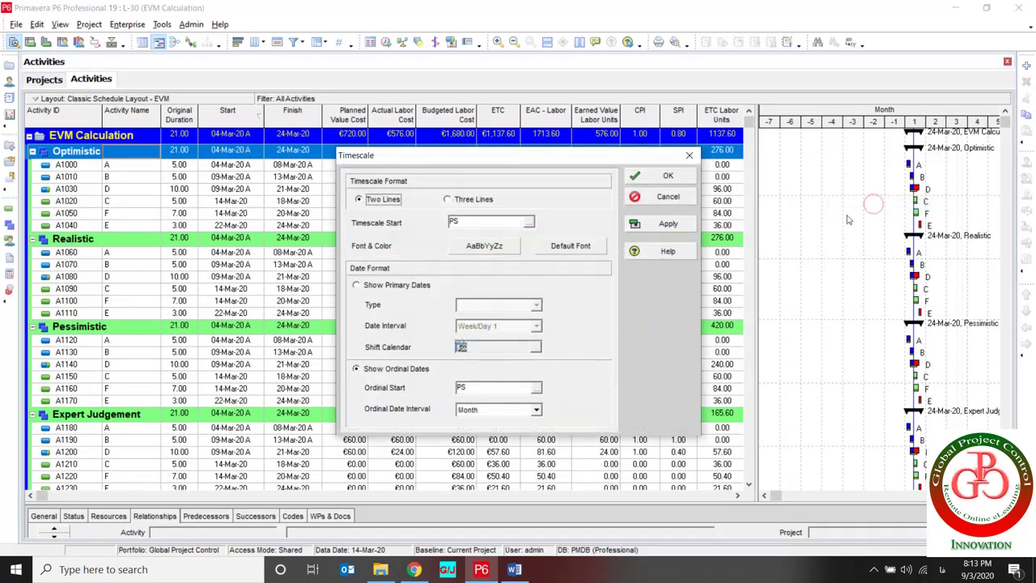
left_click(378, 288)
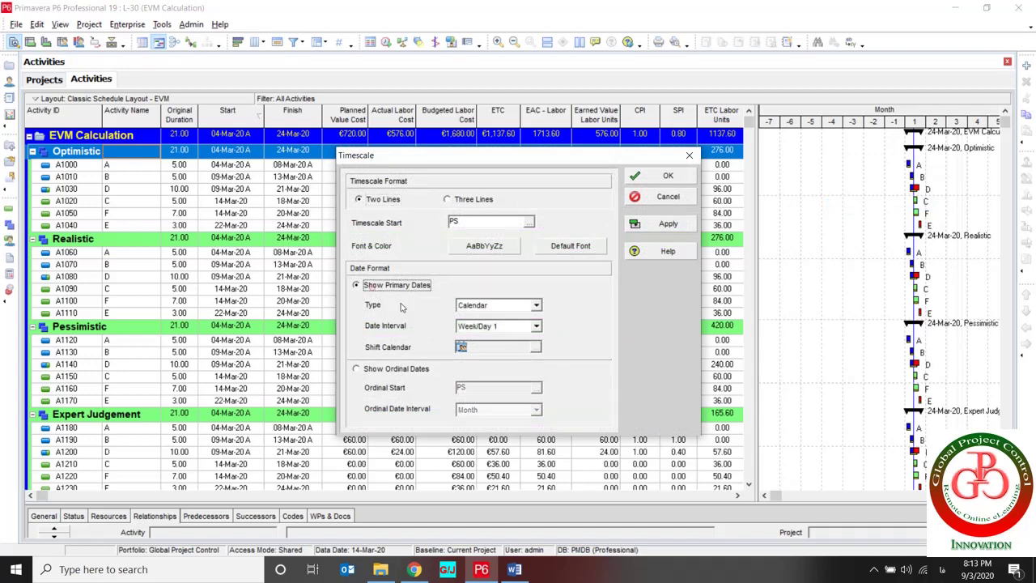
left_click(668, 223)
left_click(669, 173)
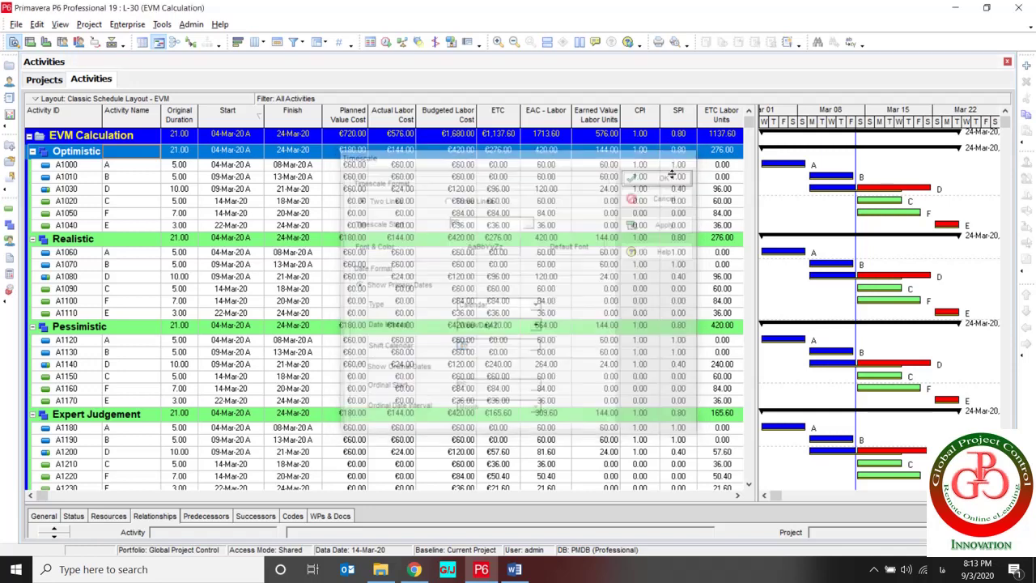
left_click(764, 495)
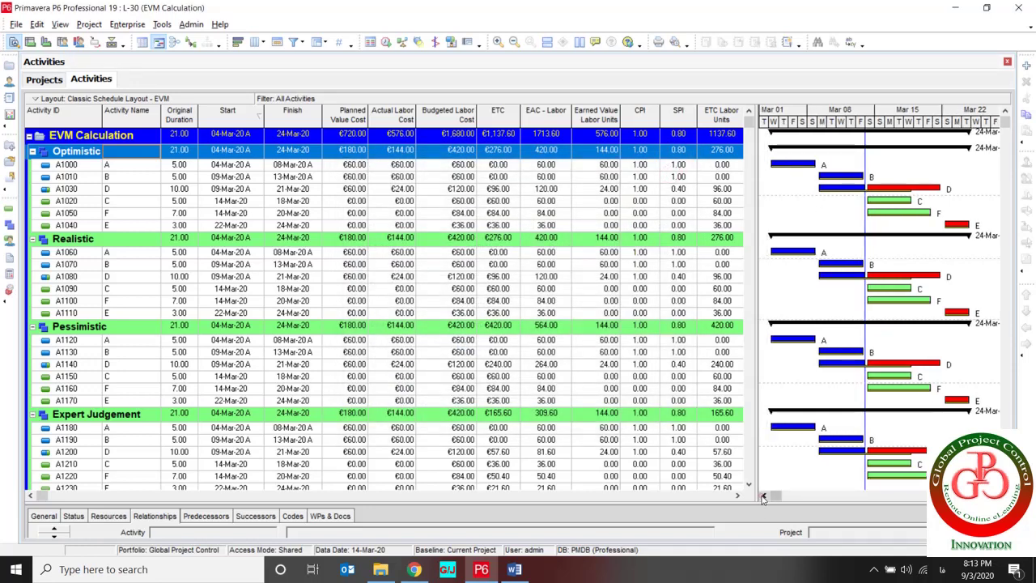
left_click(763, 496)
left_click_drag(943, 135, 929, 132)
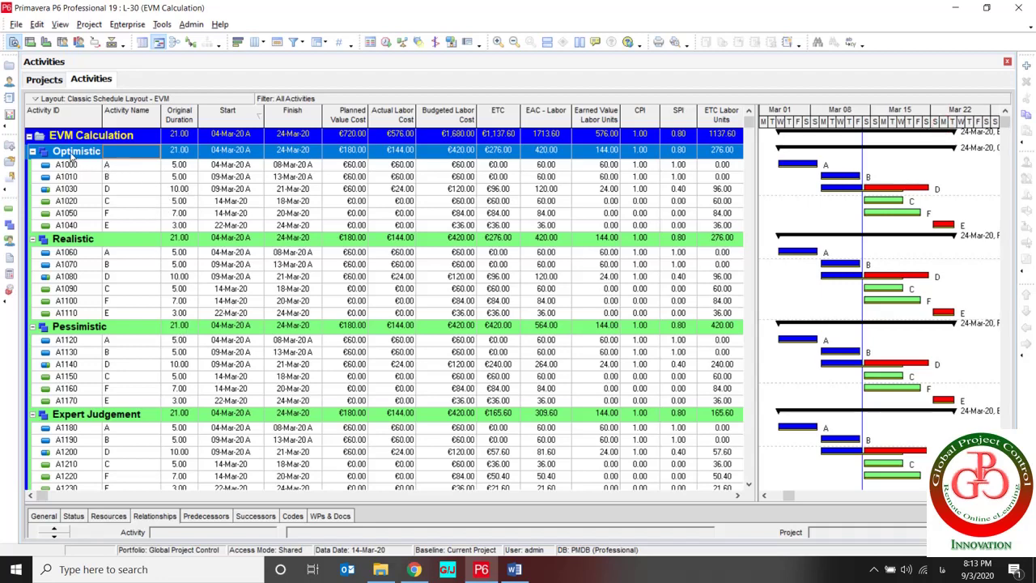
Step: Collapse the Realistic, Optimistic, Pessimistic and Expert Judgement WBS groups and select the Optimistic summary row
left_click(64, 239)
double_click(65, 240)
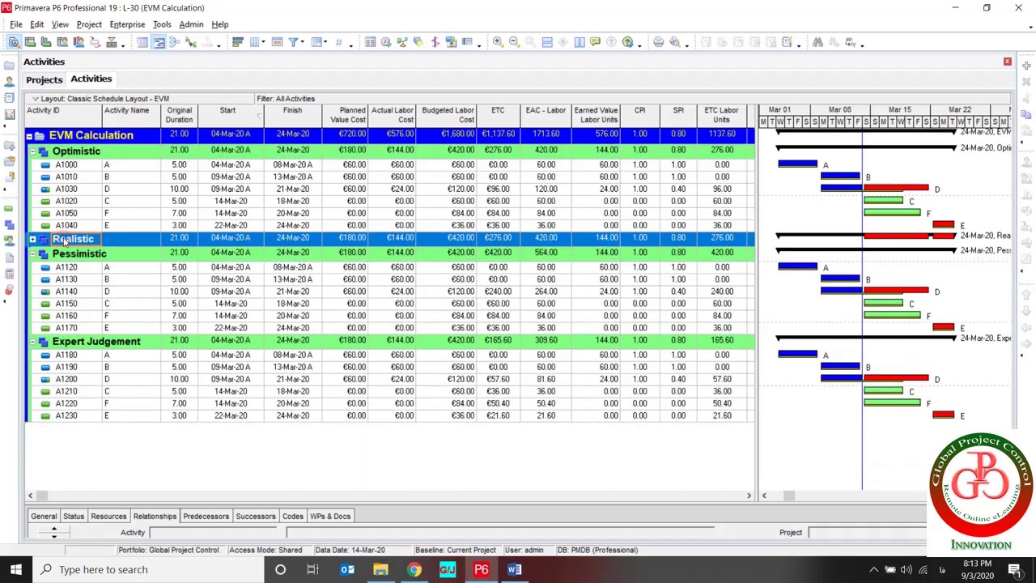
left_click(85, 153)
double_click(85, 154)
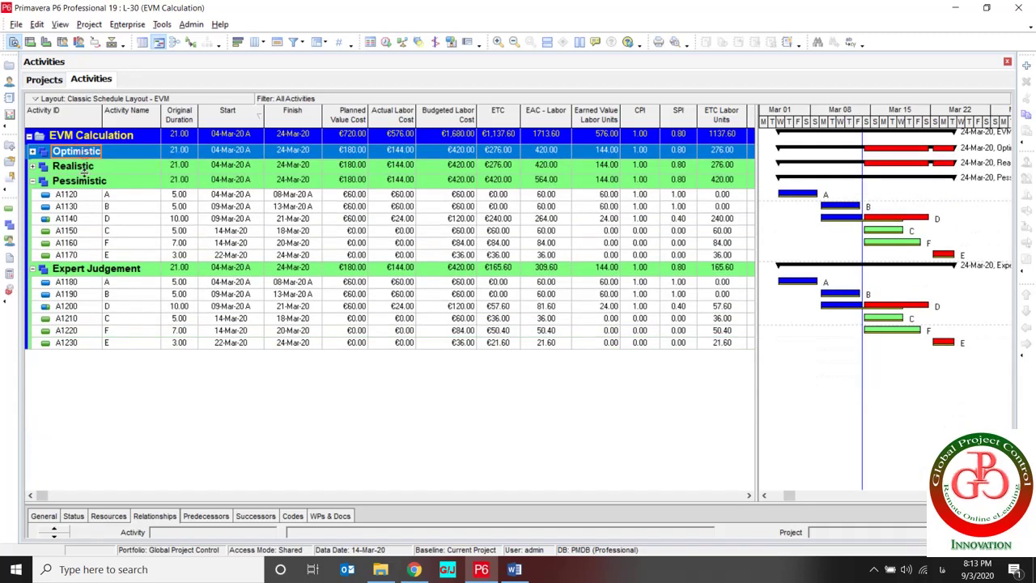
double_click(81, 182)
double_click(78, 197)
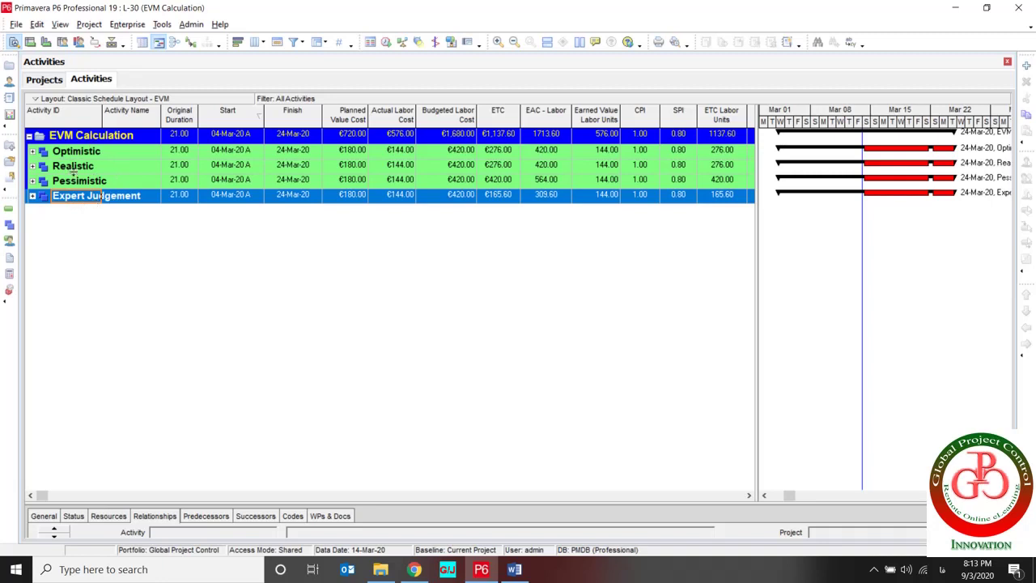
left_click(89, 154)
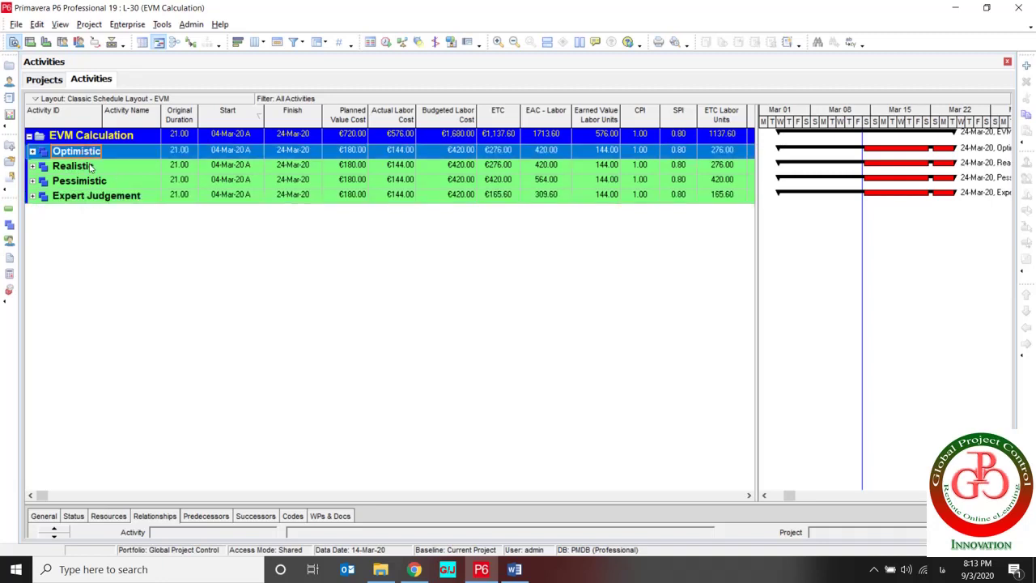
Step: Review the Realistic, Pessimistic and Expert Judgement summary rows one after another
left_click(89, 166)
left_click(84, 182)
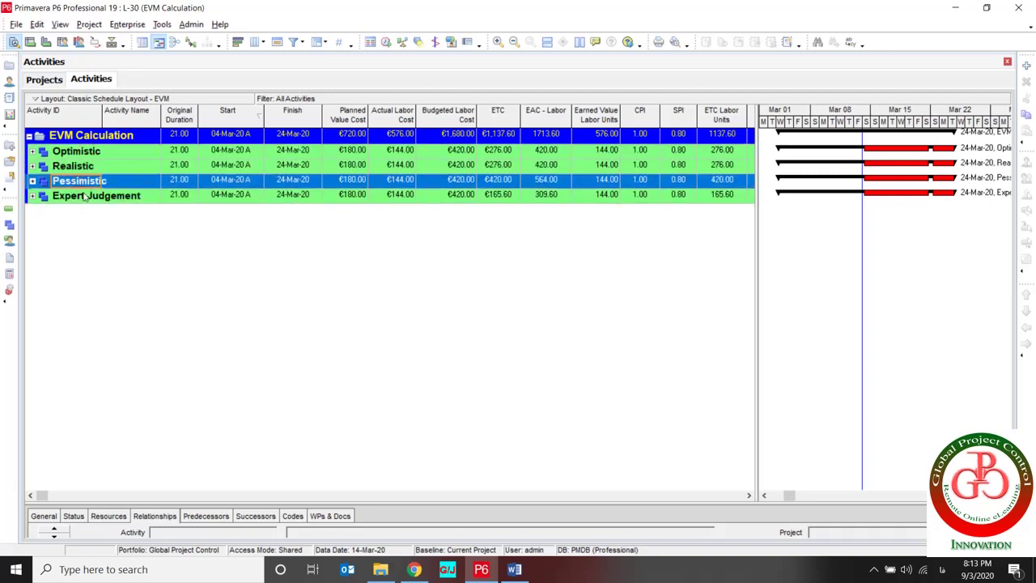
left_click(84, 194)
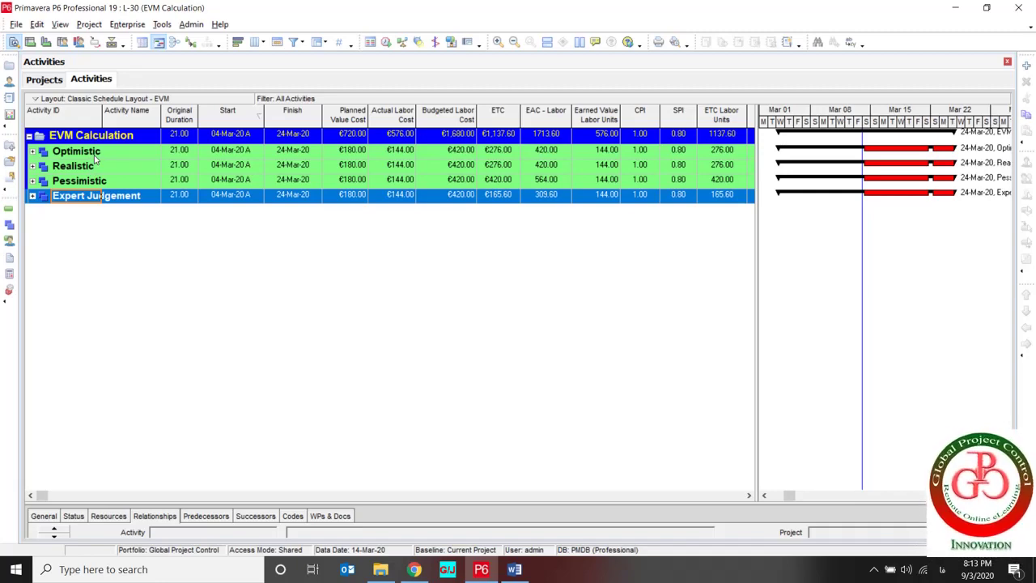
Step: Expand the Optimistic WBS group and select its activities A1000, A1010 and A1030
double_click(95, 157)
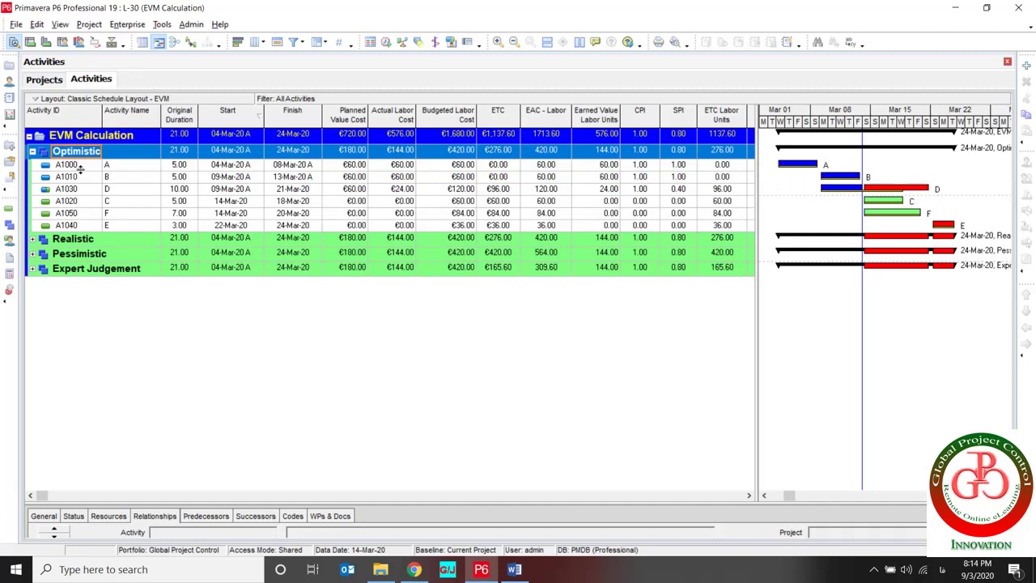
left_click(78, 166)
left_click(81, 177, "shift")
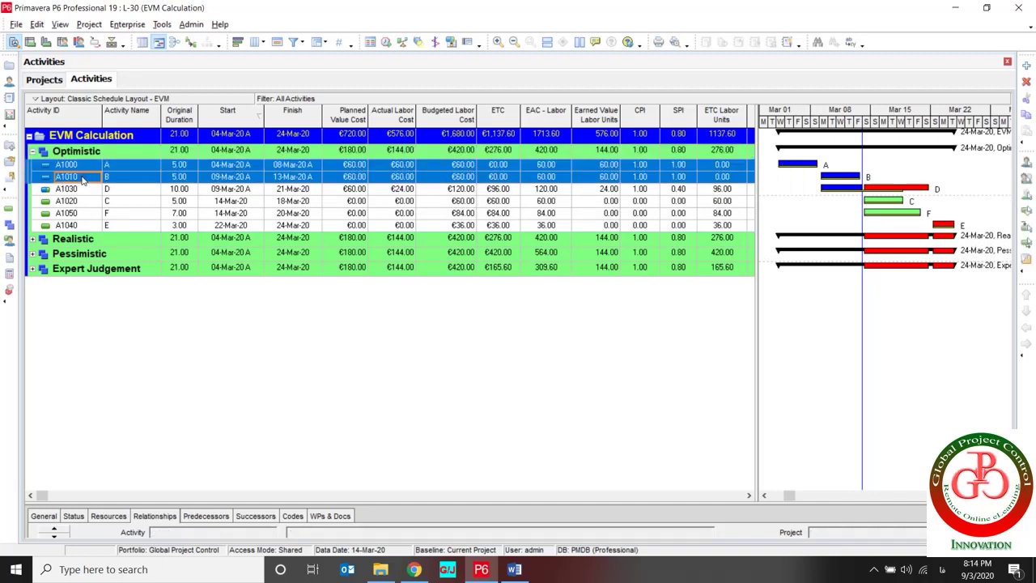
left_click(86, 190, "shift")
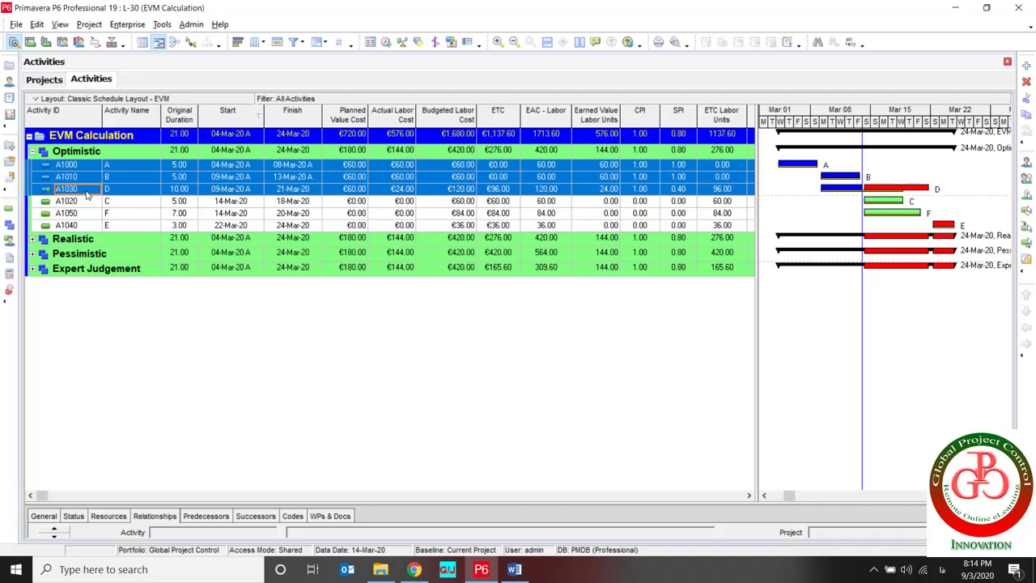
Step: Examine the Original Duration of Optimistic activities A, B and D and the Start date of activity D
left_click(172, 167)
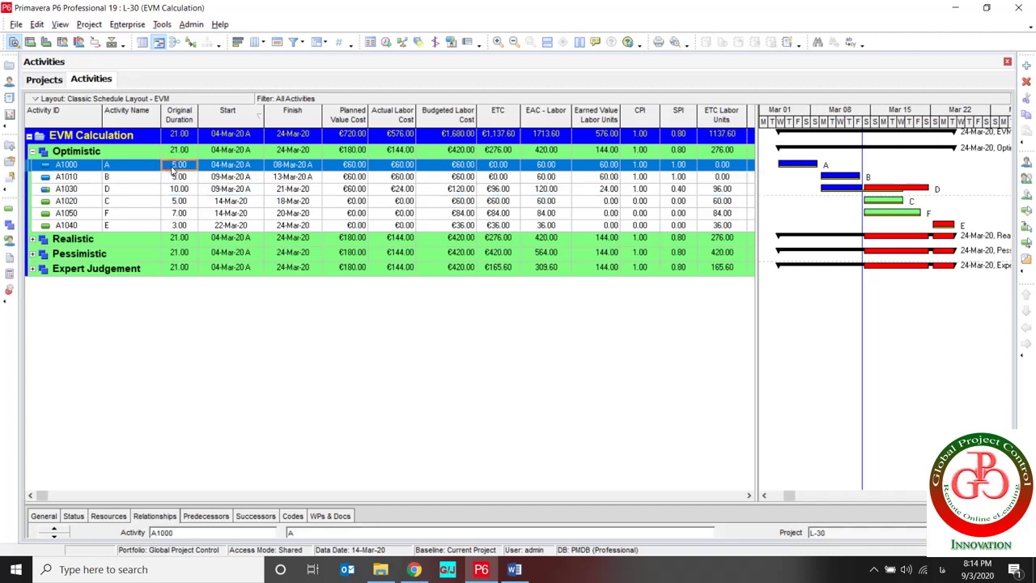
left_click(173, 177)
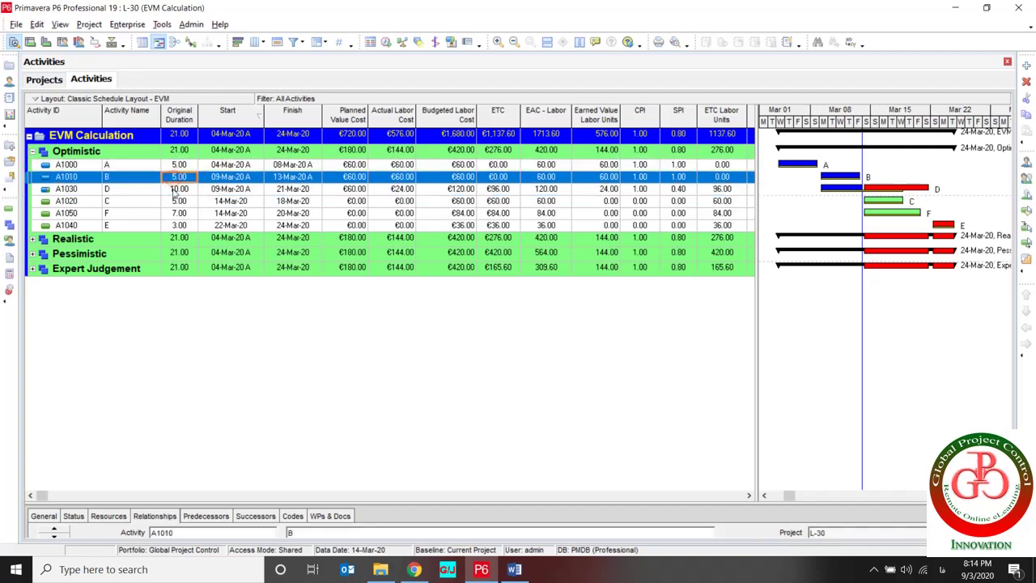
left_click(173, 190)
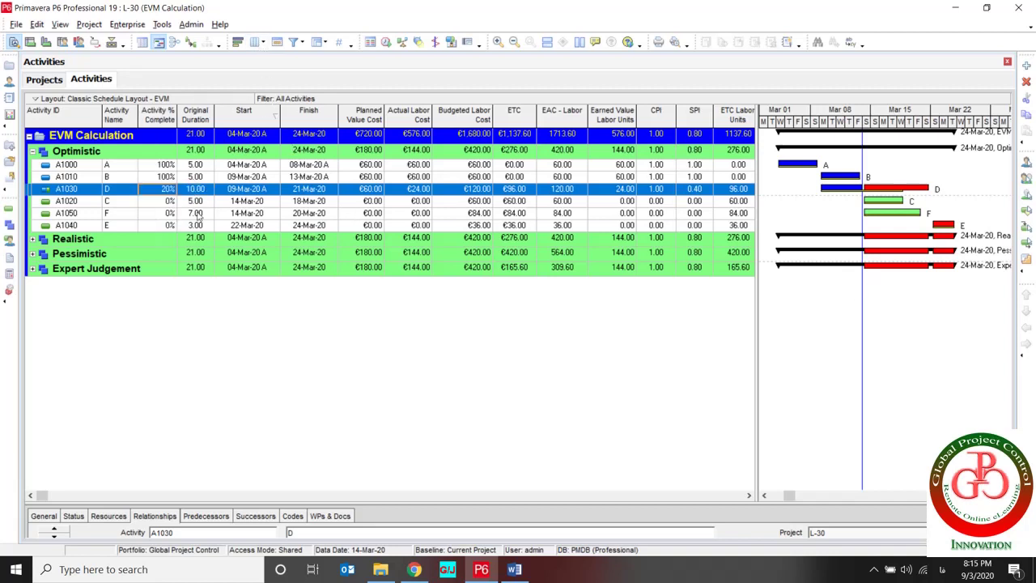
left_click(235, 190)
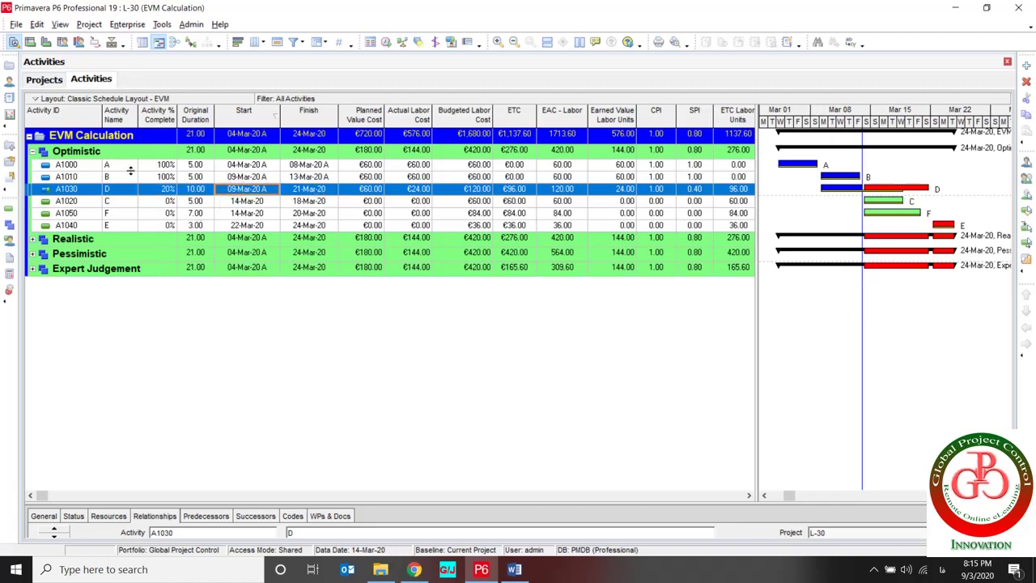
Step: Examine the Optimistic summary row and activity A's Finish, Planned Value Cost and Budgeted Labor Cost
left_click(79, 155)
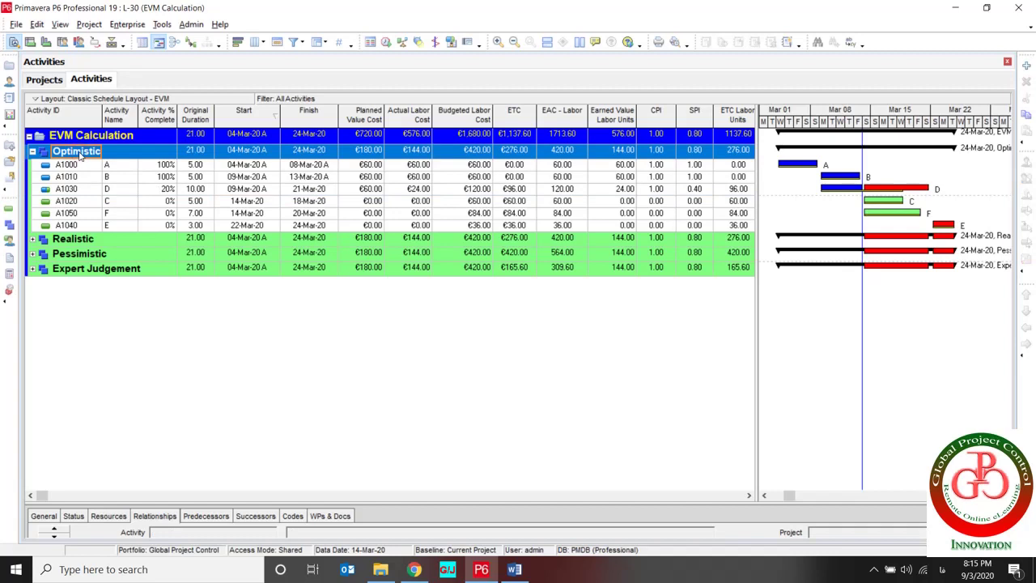
left_click(303, 152)
left_click(303, 166)
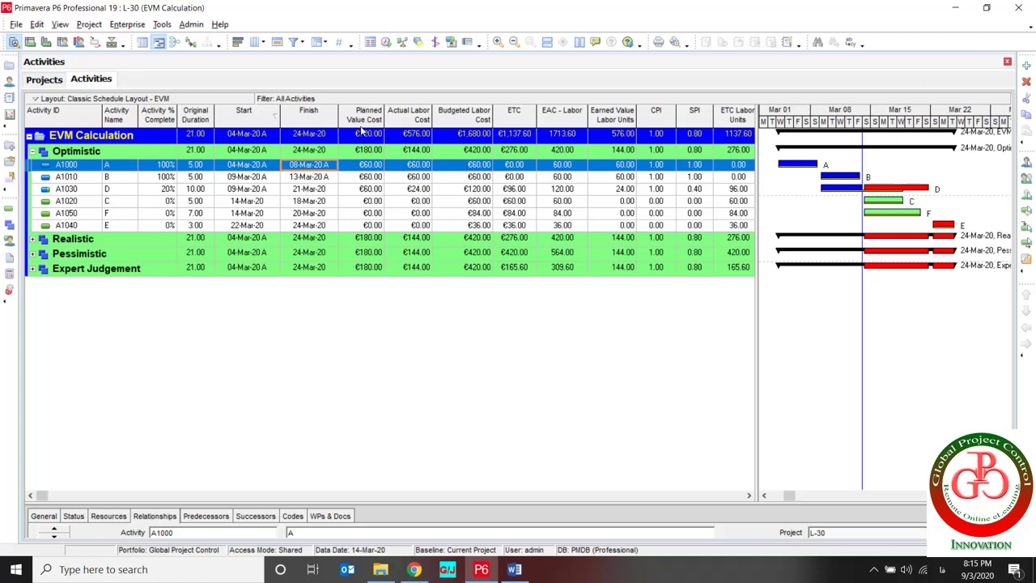
left_click(363, 166)
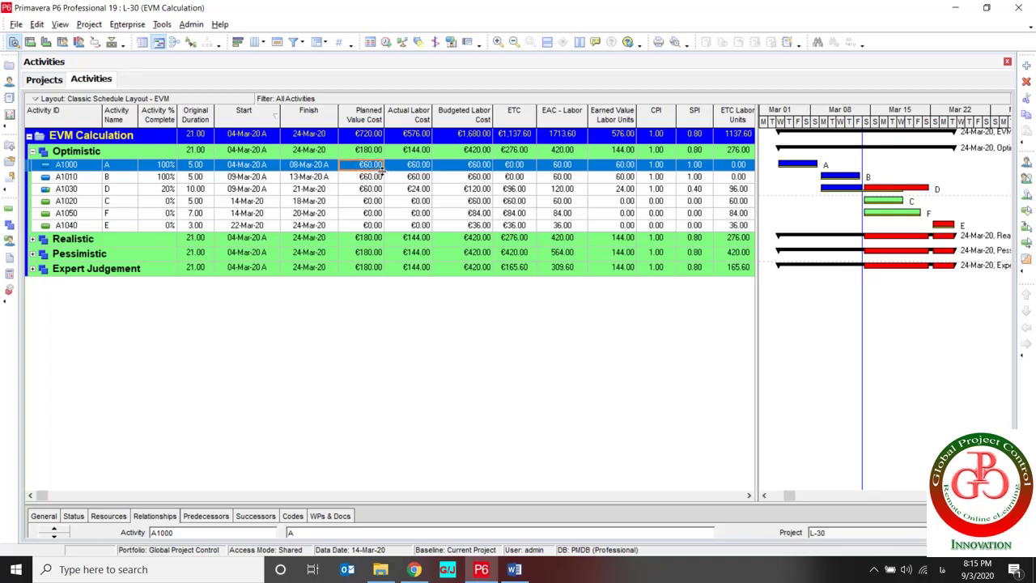
left_click(479, 166)
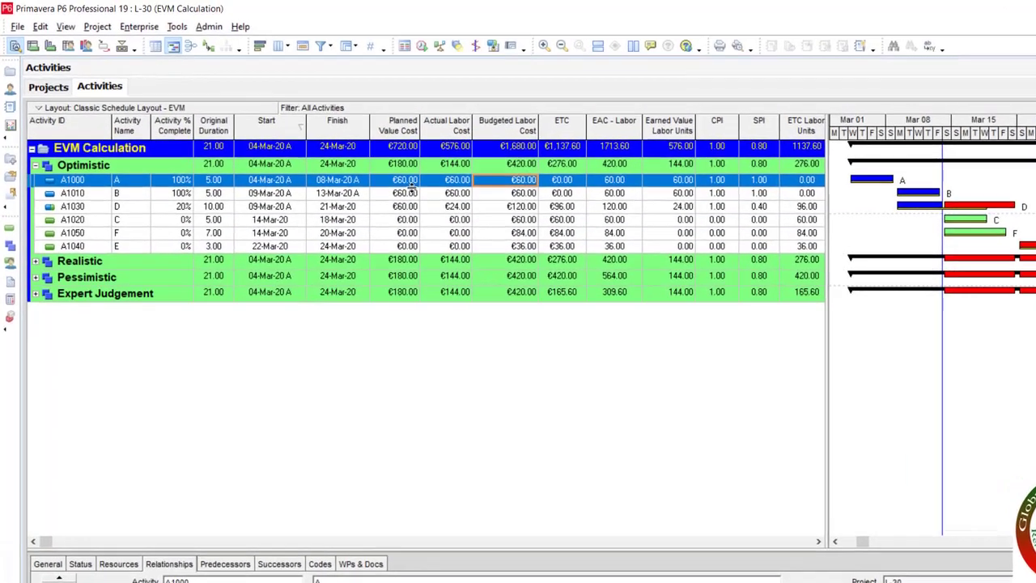
Step: Compare the Planned Value Cost of Optimistic activities A and B with the Budgeted Labor Cost of activities B and D
left_click(404, 181)
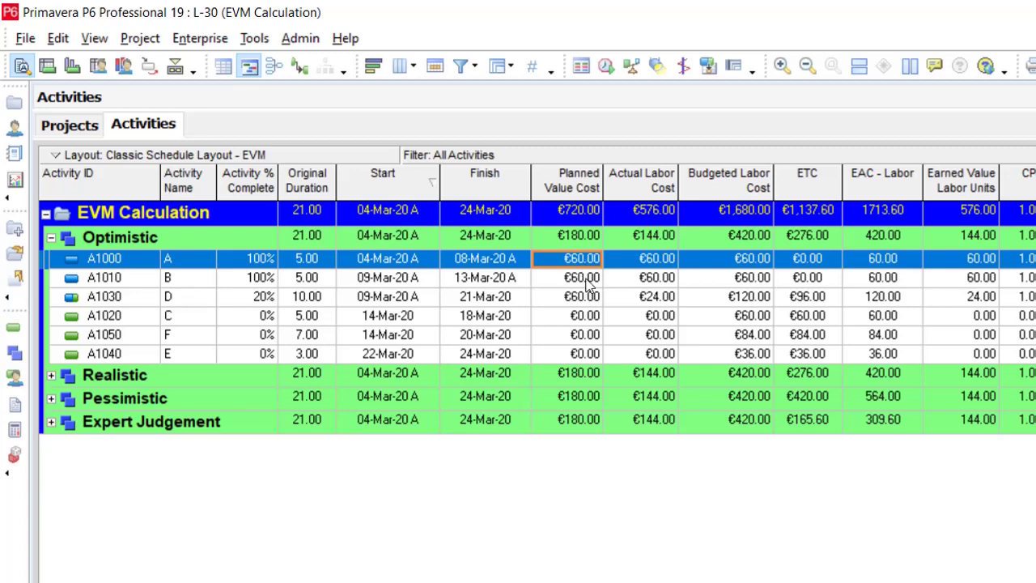
left_click(586, 279)
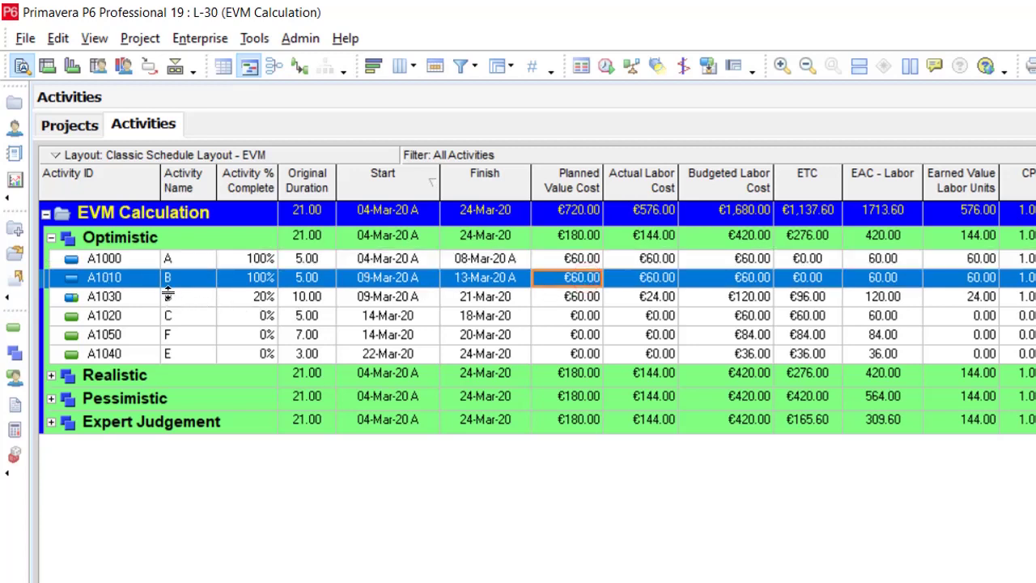
left_click(718, 284)
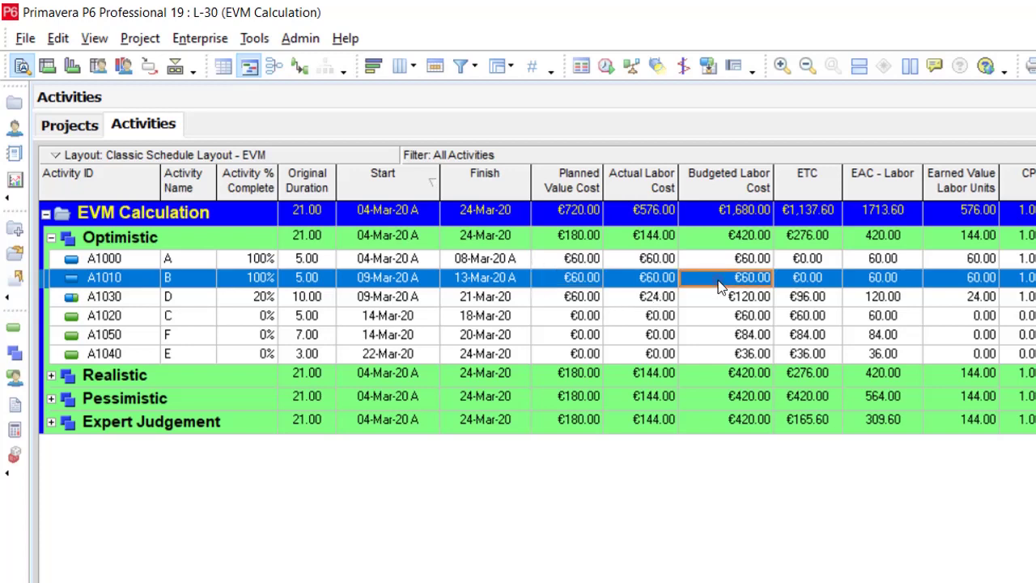
left_click(709, 300)
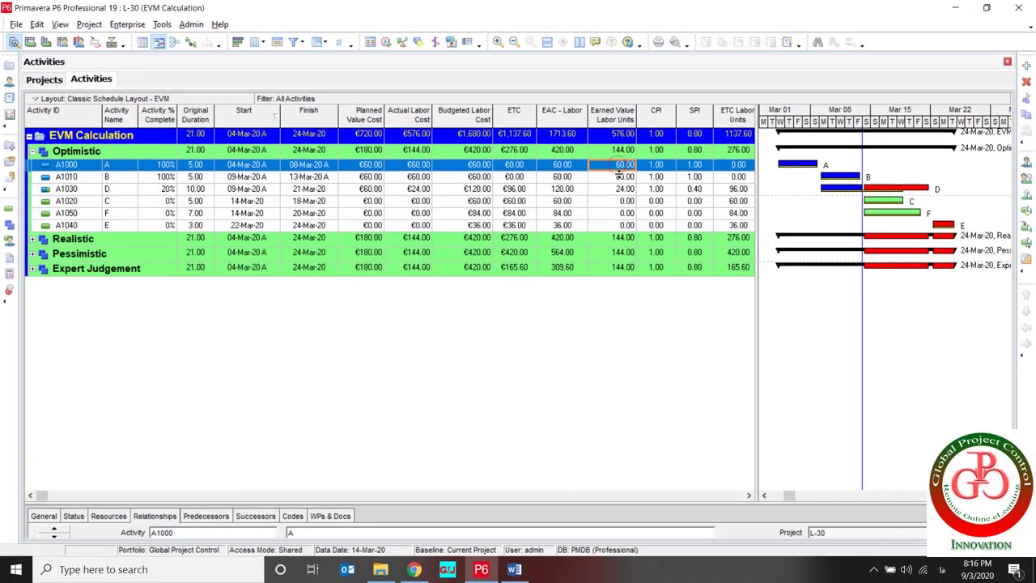
Step: Examine the Earned Value Labor Units of Optimistic activities A, B and D and the ETC of activities D, C, F and E
left_click_drag(723, 192, 723, 206)
left_click_drag(621, 178, 625, 192)
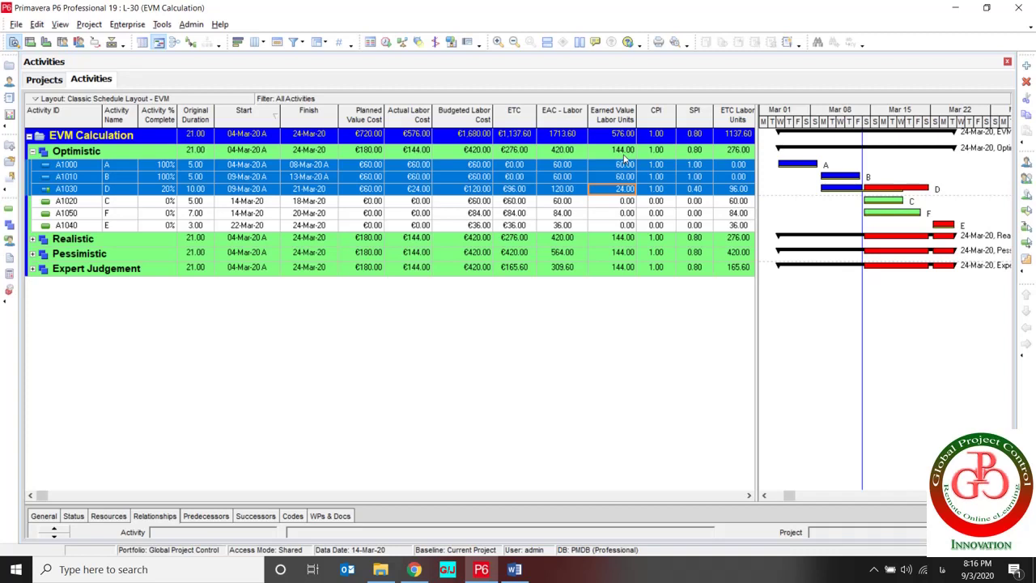
left_click(650, 156)
left_click(622, 154)
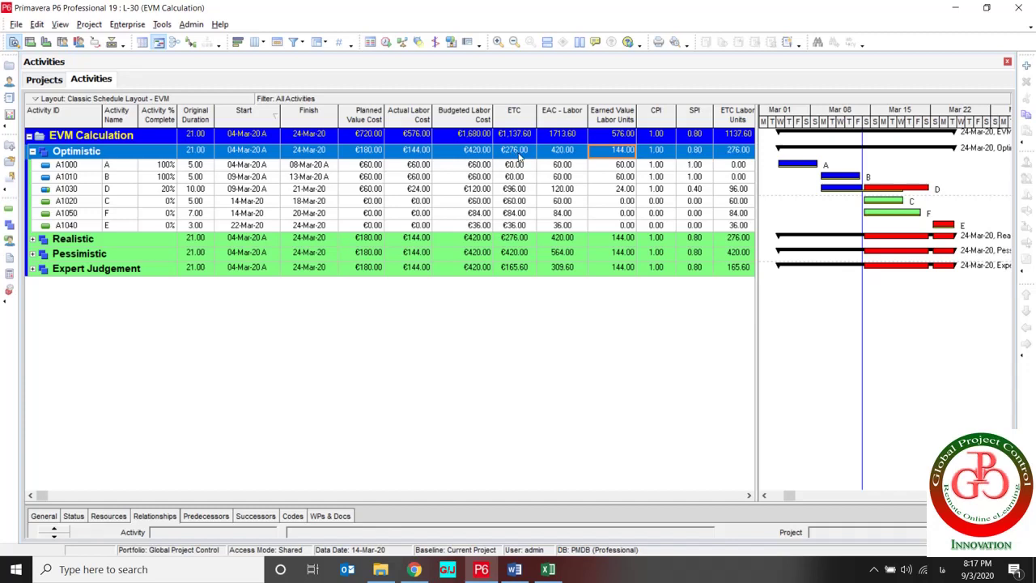
left_click(522, 190)
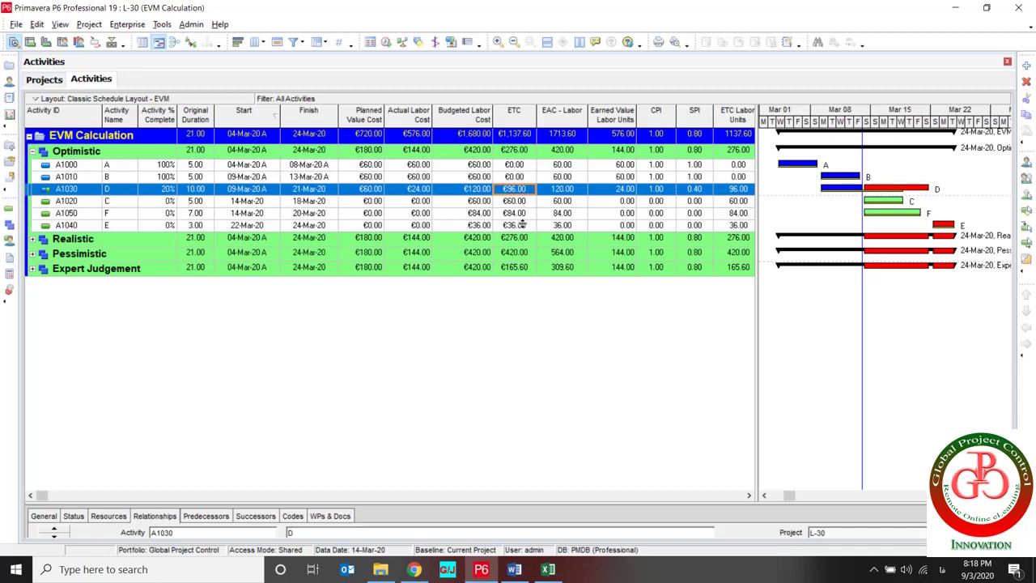
left_click(522, 226, "shift")
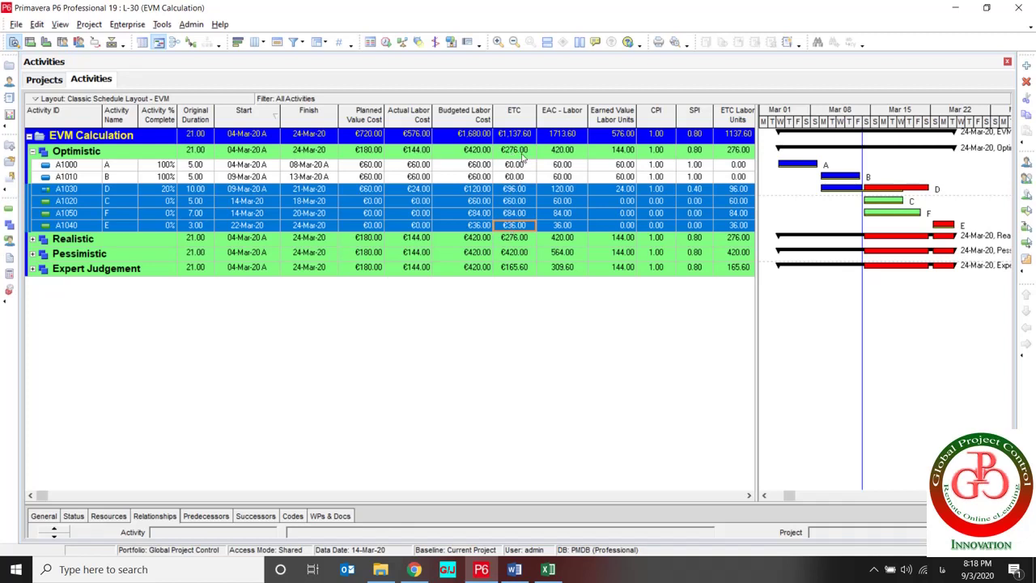
Step: Switch to the EVM workbook in Excel and select the Optimistic table together with its ETC = PF(BAC-EV) formula heading
key("alt+Tab")
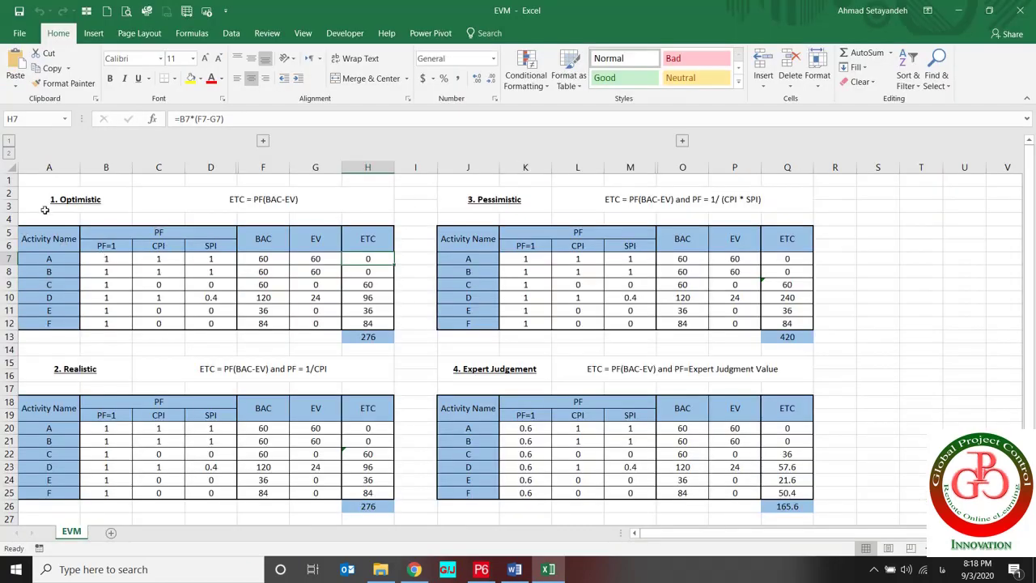
left_click_drag(53, 203, 332, 194)
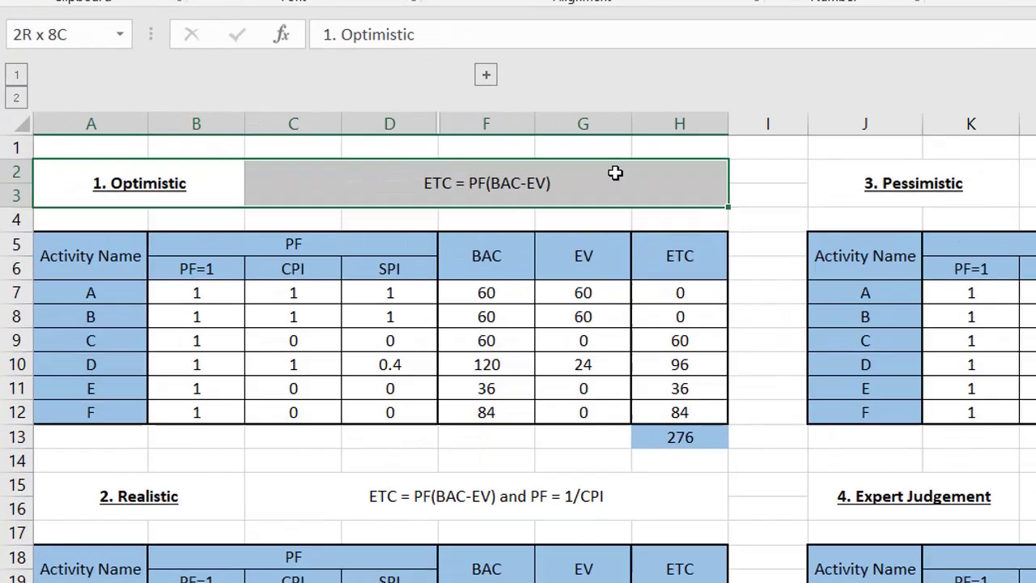
left_click_drag(615, 173, 562, 443)
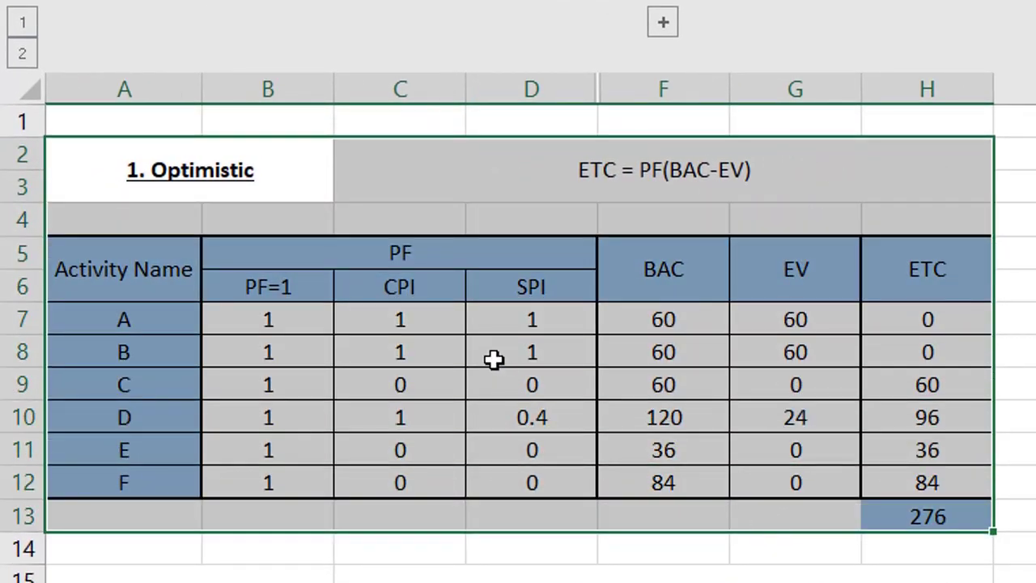
Step: Review the Optimistic table's activity names and its PF=1, CPI, SPI, BAC, EV and ETC columns
left_click_drag(132, 320, 133, 486)
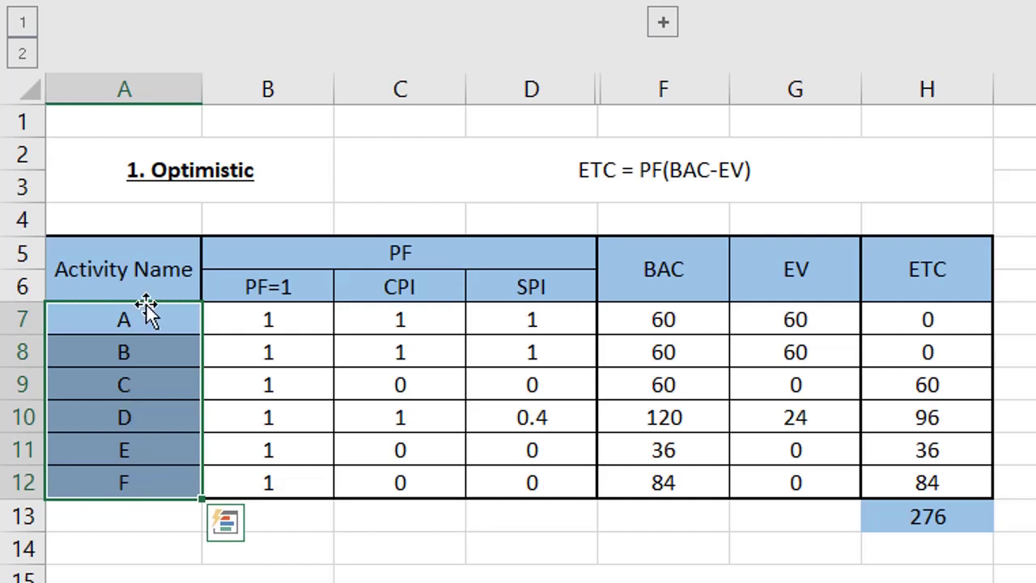
left_click(270, 288)
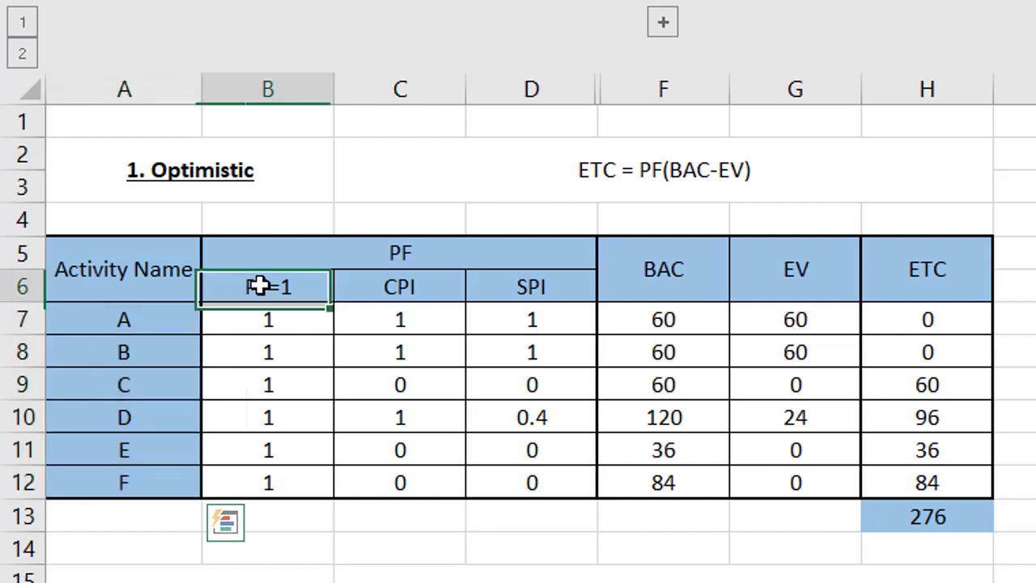
left_click(416, 285)
left_click_drag(454, 286, 498, 416)
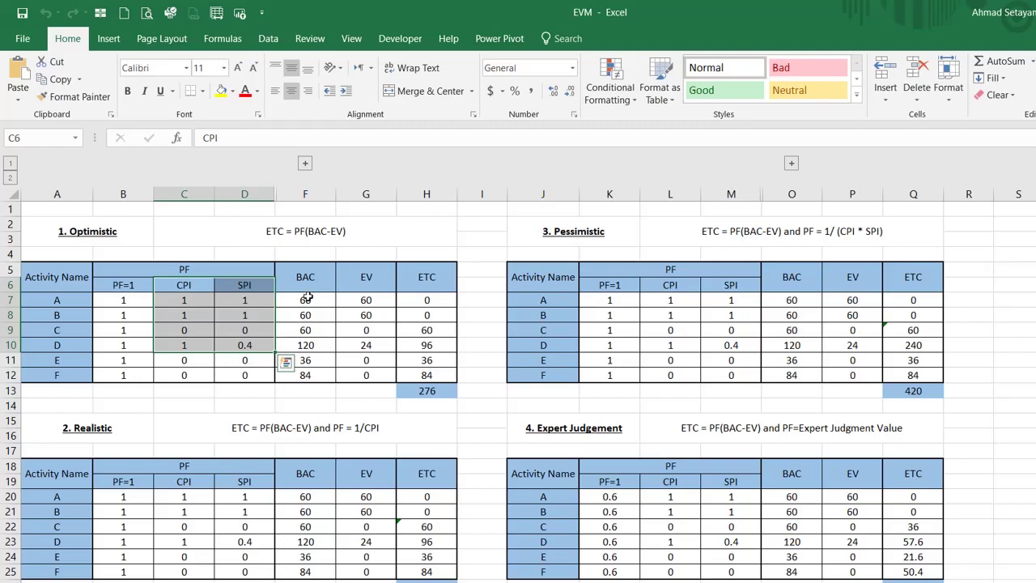
left_click(310, 279)
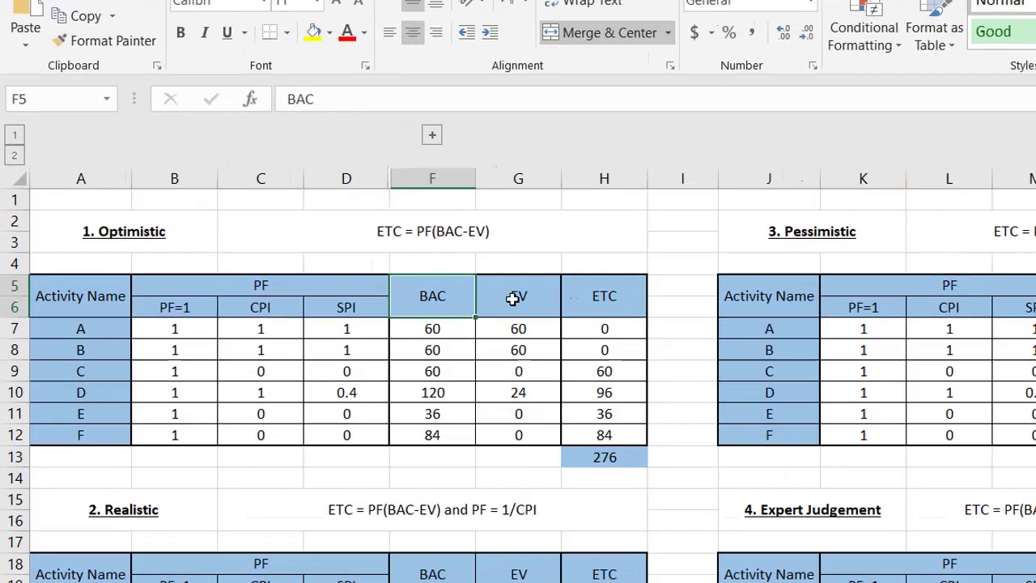
left_click(513, 299)
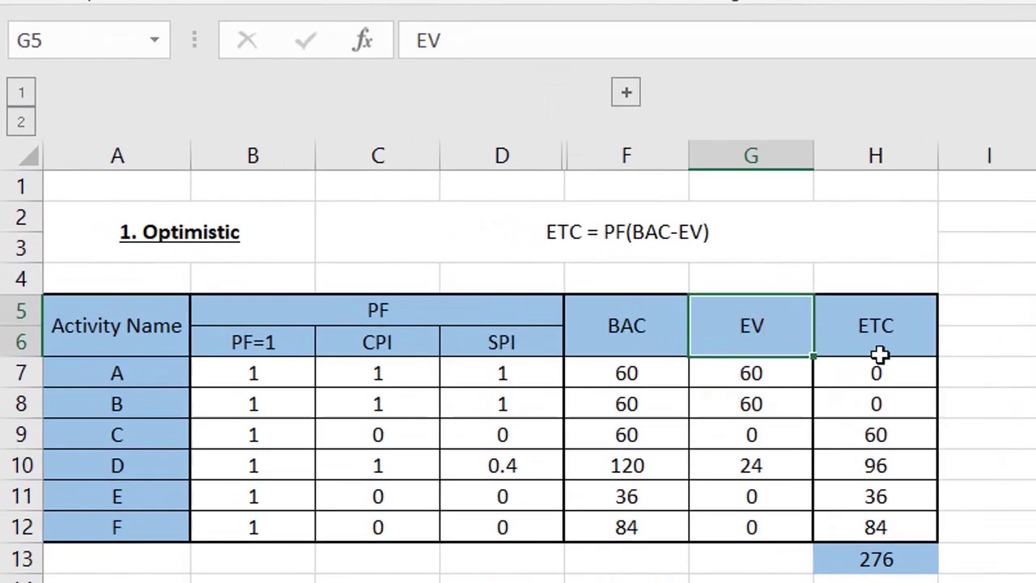
left_click(878, 331)
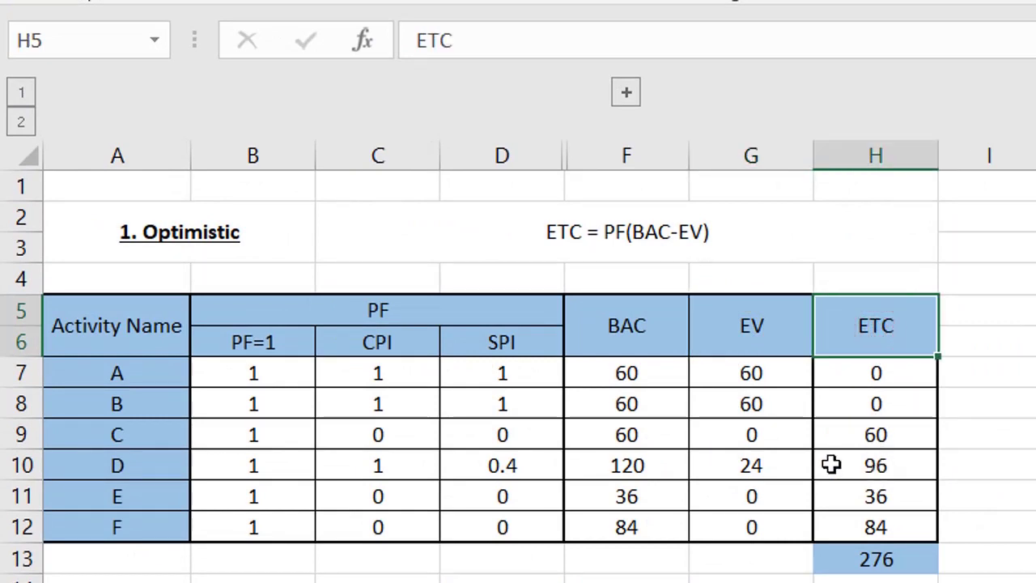
Step: Examine the Optimistic BAC and EV values for activities A to F, ending on activity A's EV
left_click_drag(626, 373, 626, 526)
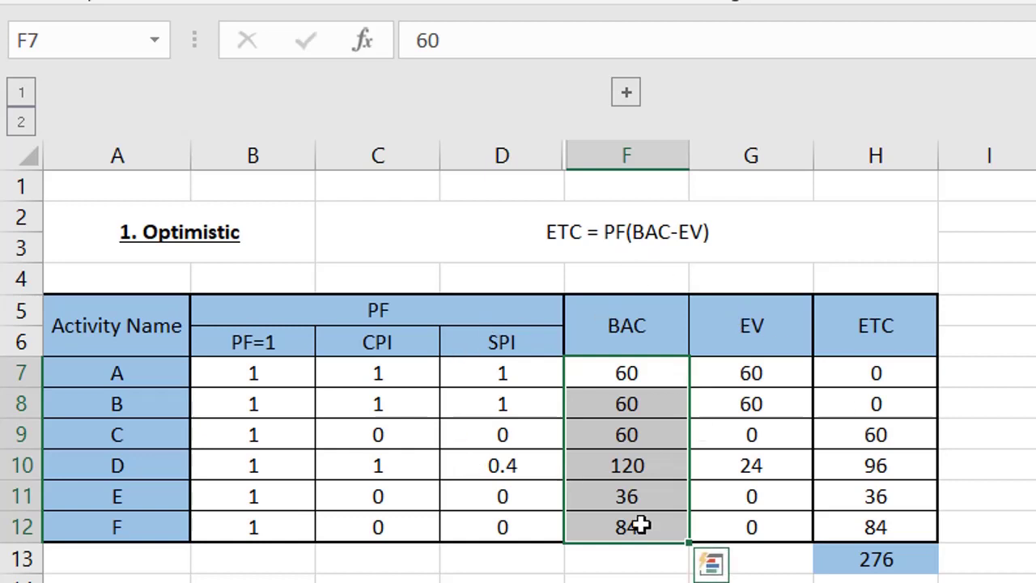
left_click_drag(769, 371, 759, 542)
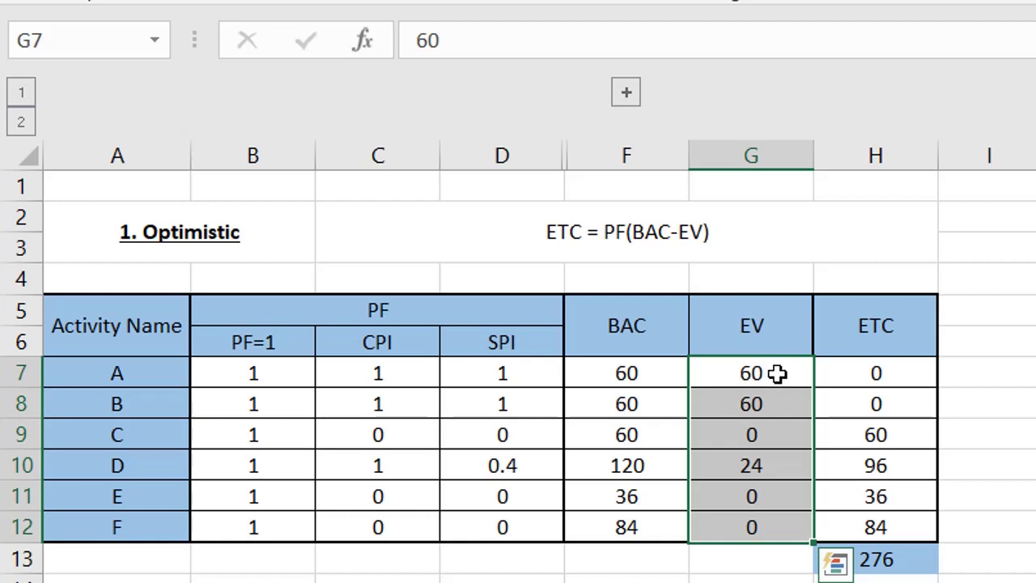
left_click(778, 372)
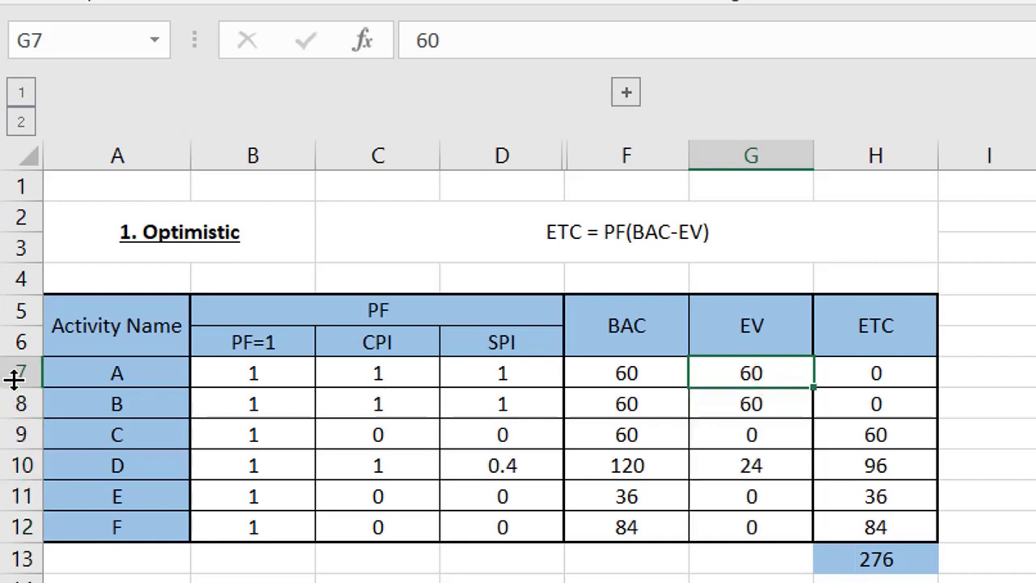
Step: Highlight the Optimistic rows of activities A, B and D up to EV, and inspect the ETC formula in H7
left_click_drag(722, 371, 140, 394)
left_click_drag(722, 462, 150, 461)
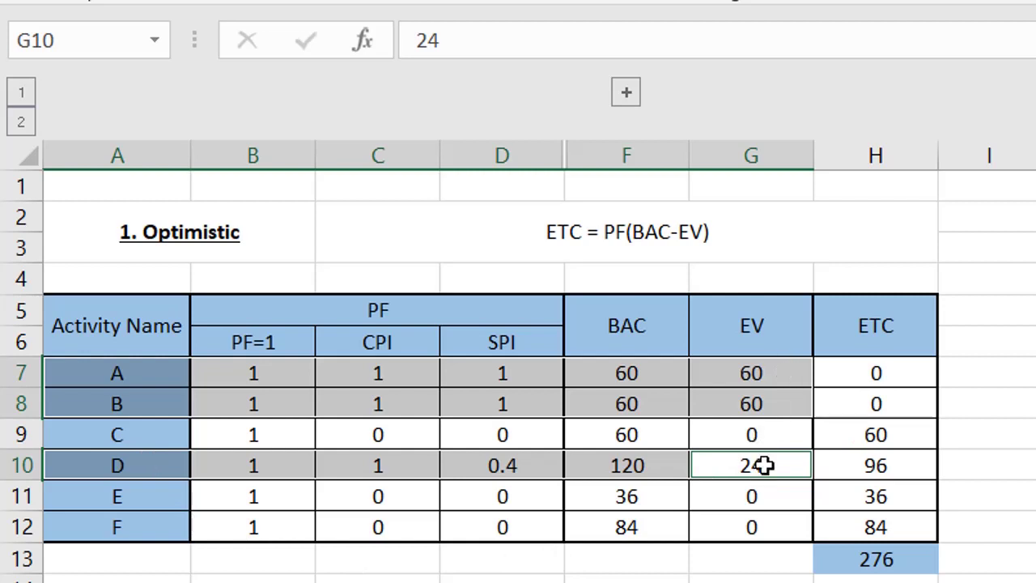
left_click(876, 372)
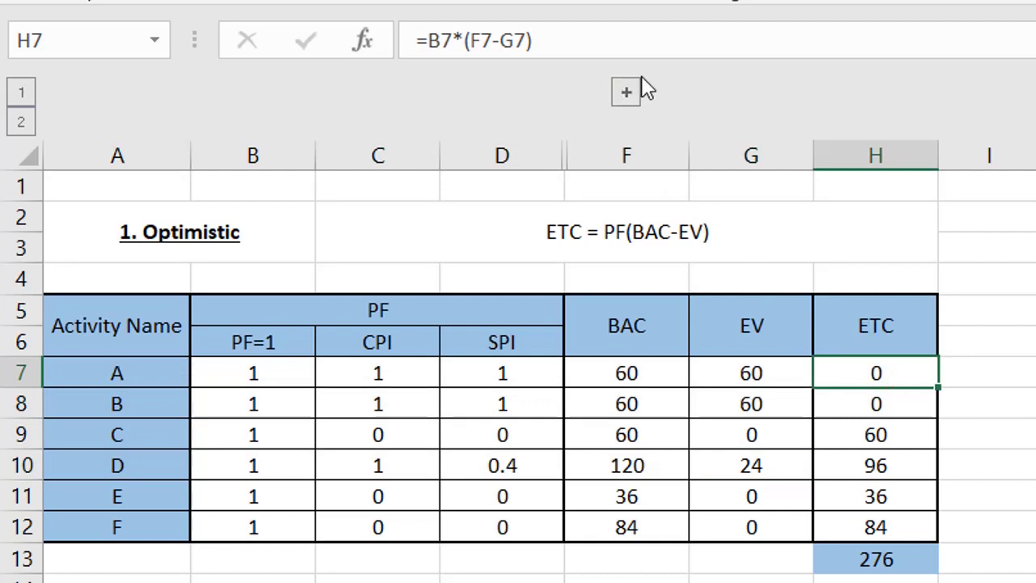
Step: Inspect the cell references in H7's ETC formula, then review the Optimistic ETC values of activities A to F and their total in H13
left_click(627, 46)
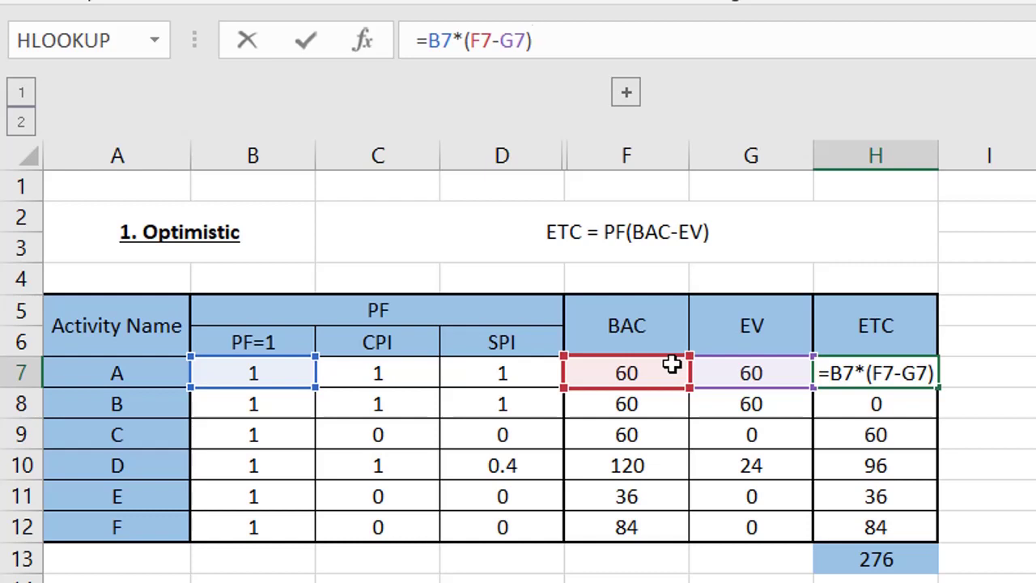
key("ctrl+Return")
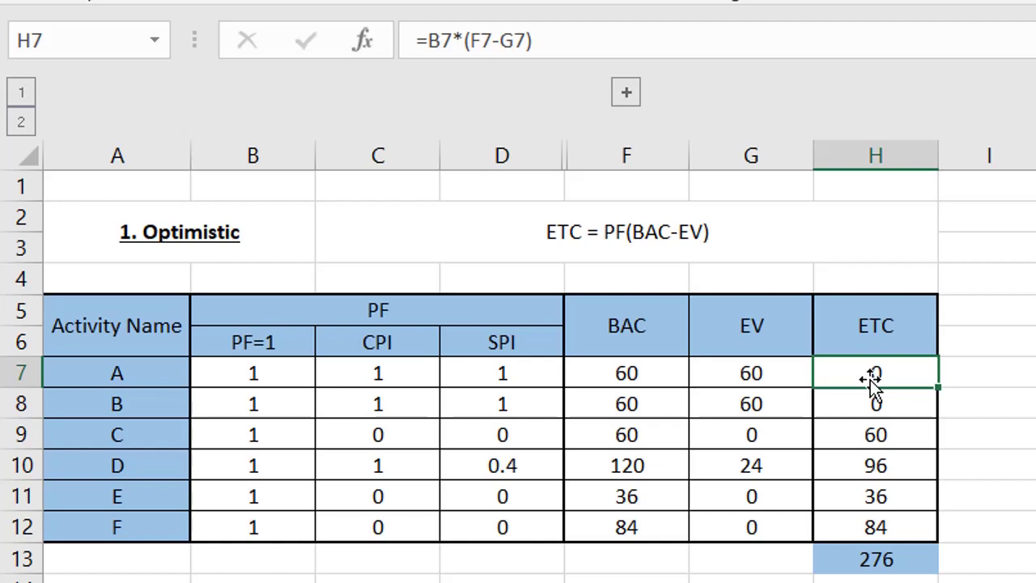
key("shift+Down")
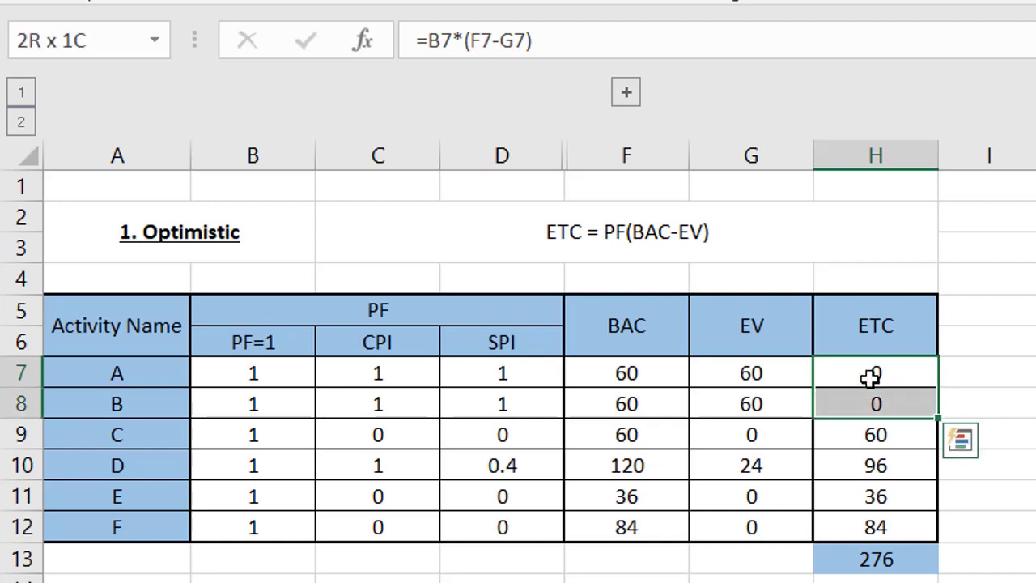
key("Down")
key("Down")
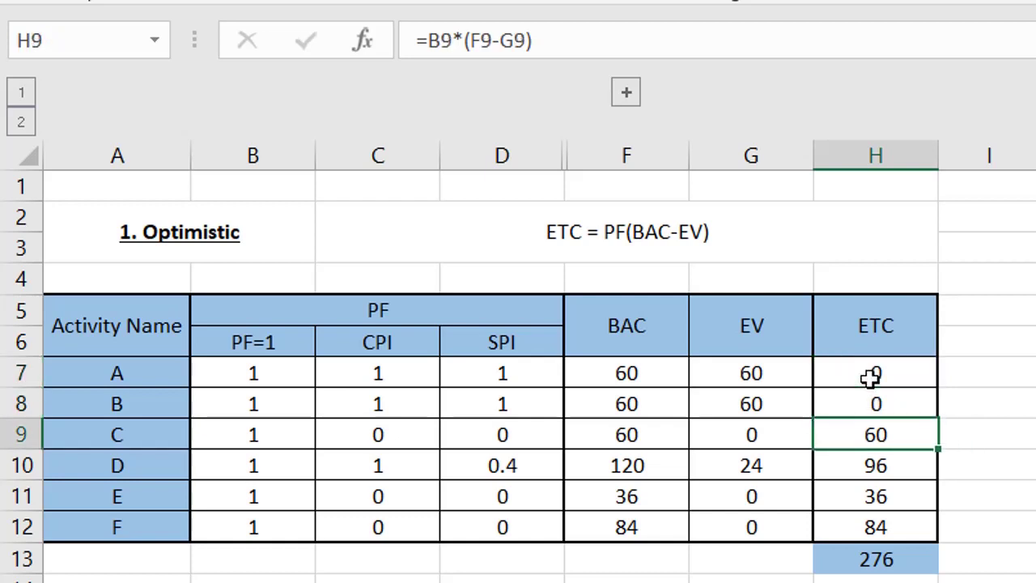
key("Down")
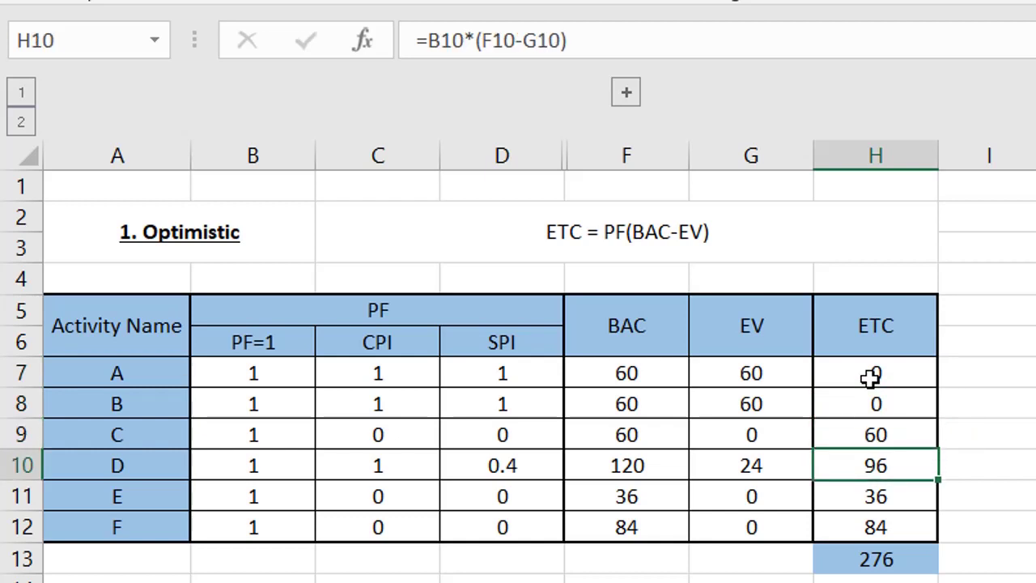
left_click_drag(875, 435, 875, 527)
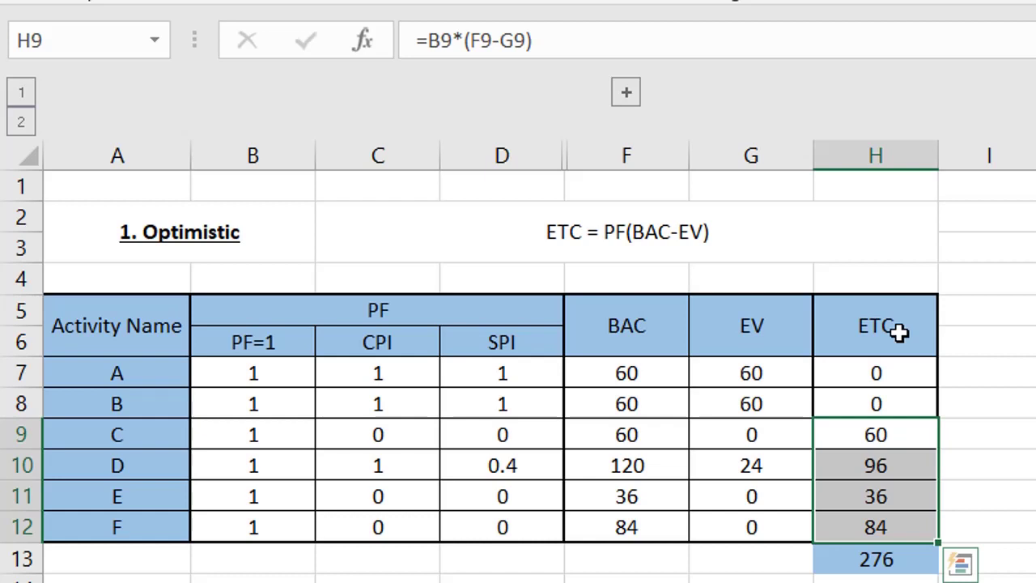
left_click(860, 558)
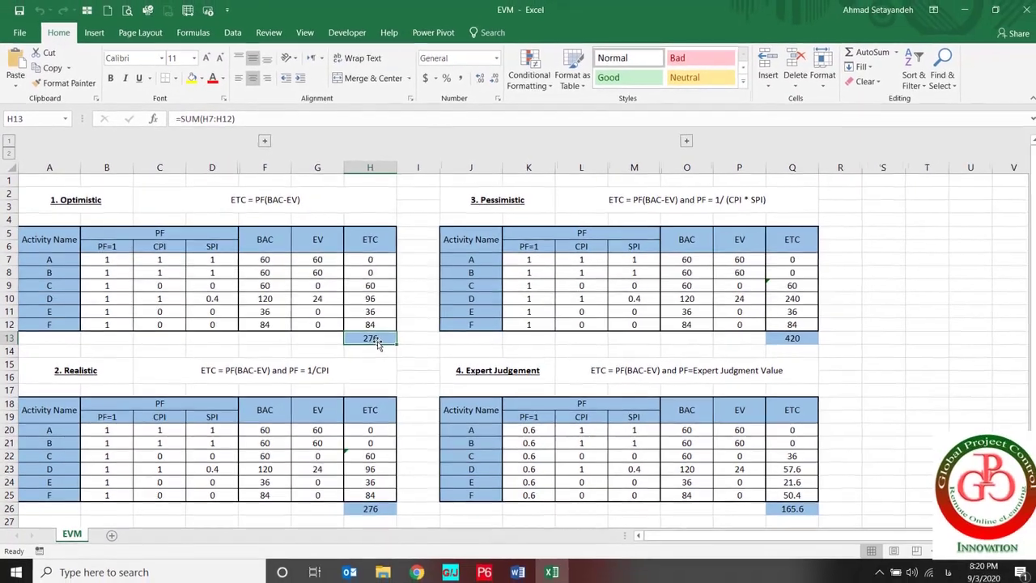
Step: Switch to Primavera P6, collapse the Optimistic WBS and expand the Realistic WBS to show its activities
key("alt+Tab")
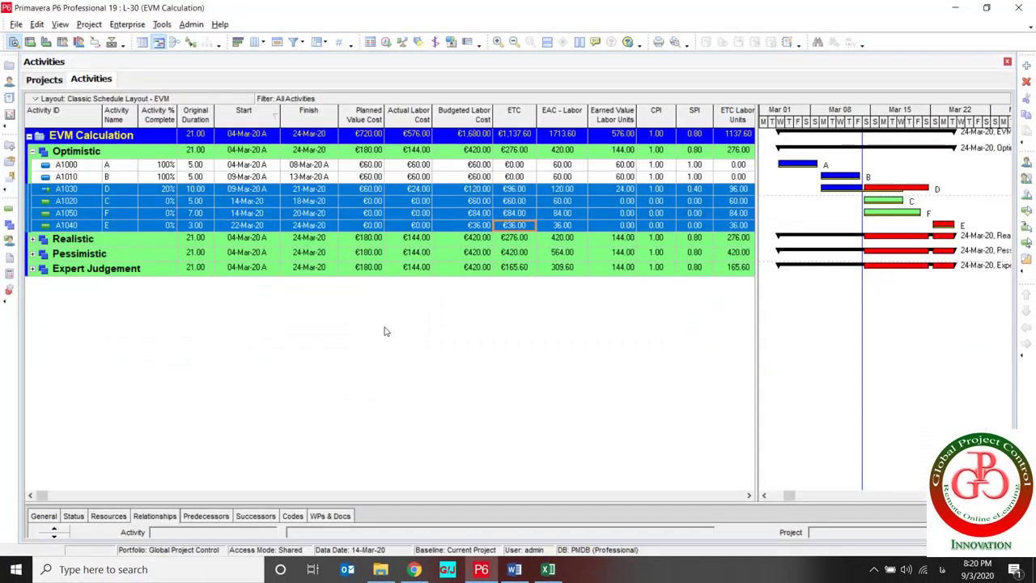
double_click(366, 151)
double_click(367, 166)
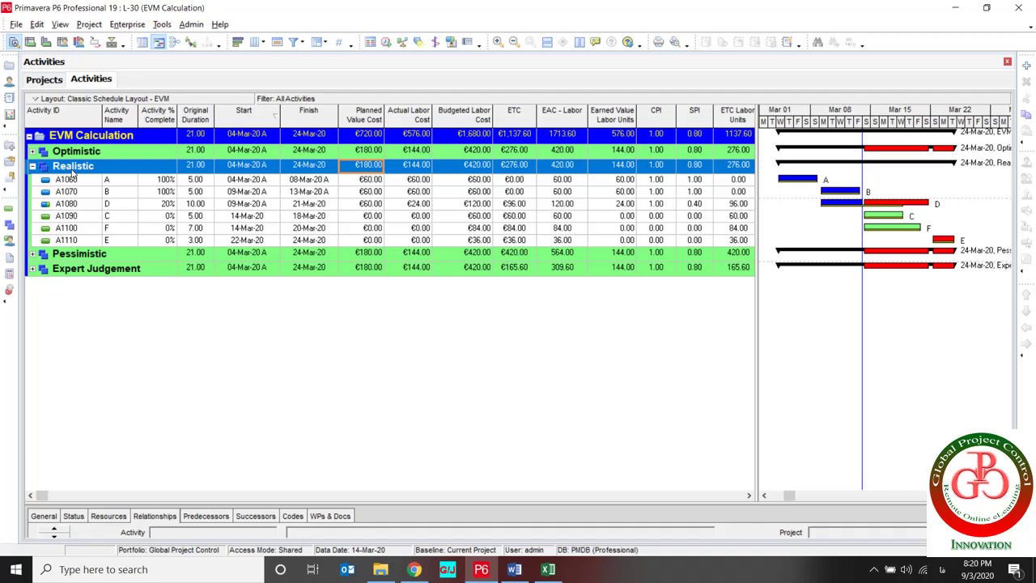
Step: Switch back to the EVM workbook in Excel and select the Realistic table's formula heading and activity A's ETC cell H20
key("alt+Tab")
key("alt+Tab")
key("alt+Tab")
key("alt+Tab")
key("alt+Tab")
key("alt+Tab")
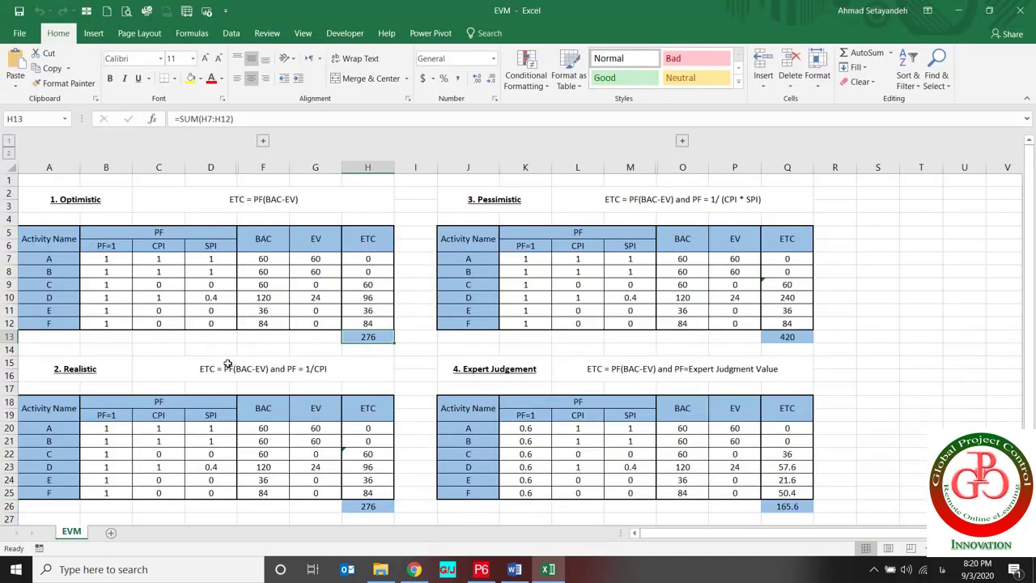
left_click(229, 366)
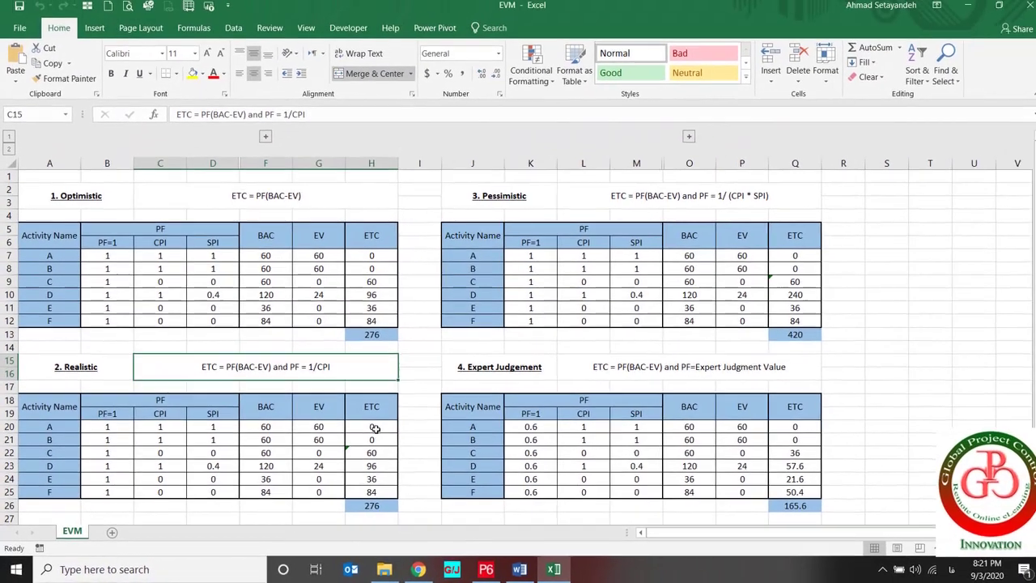
left_click(898, 219)
Step: Compare the ETC of the Optimistic and Realistic WBS rows in Primavera P6, and return to the Excel workbook
key("alt+Tab")
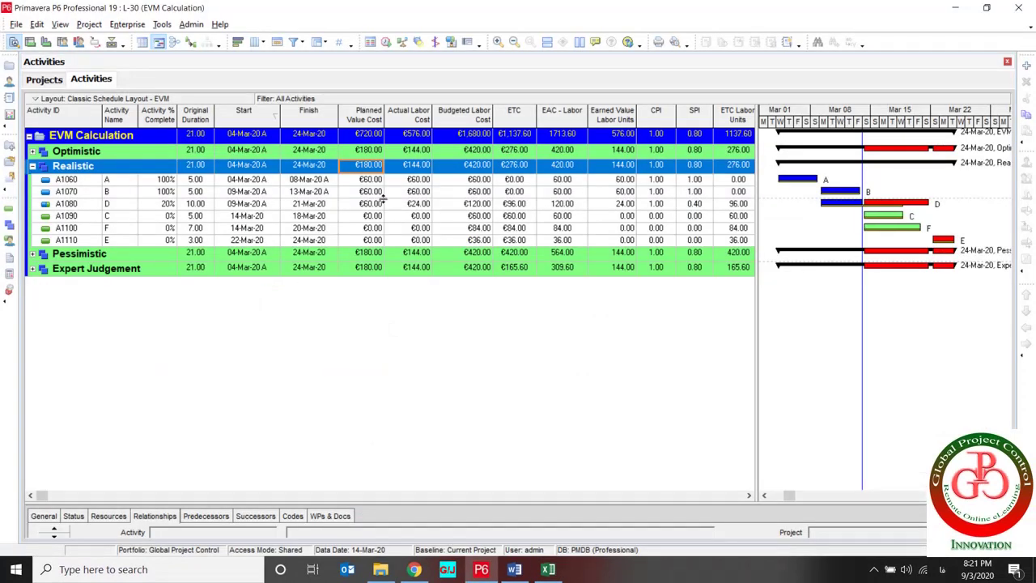
left_click(516, 152)
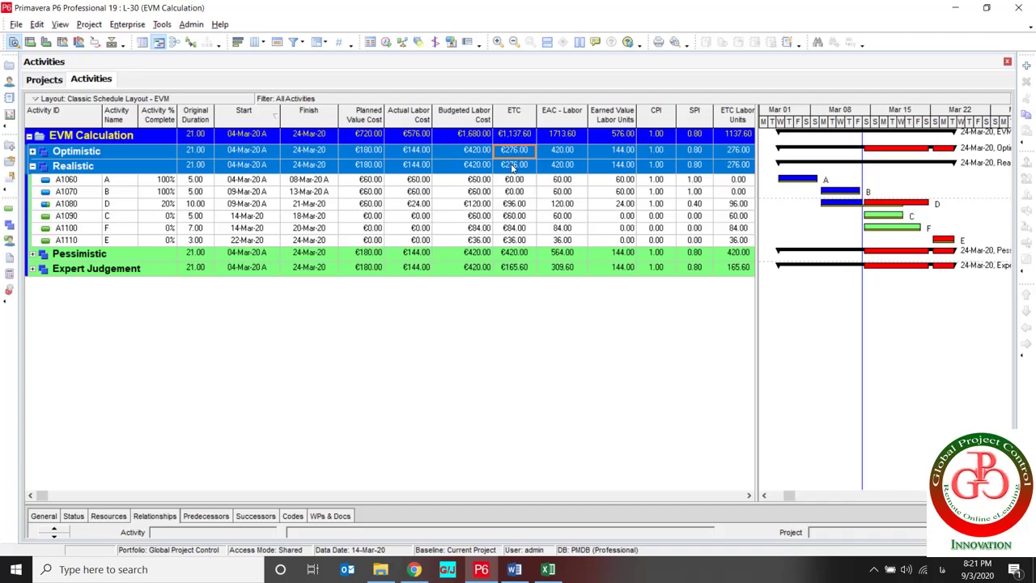
key("alt+Tab")
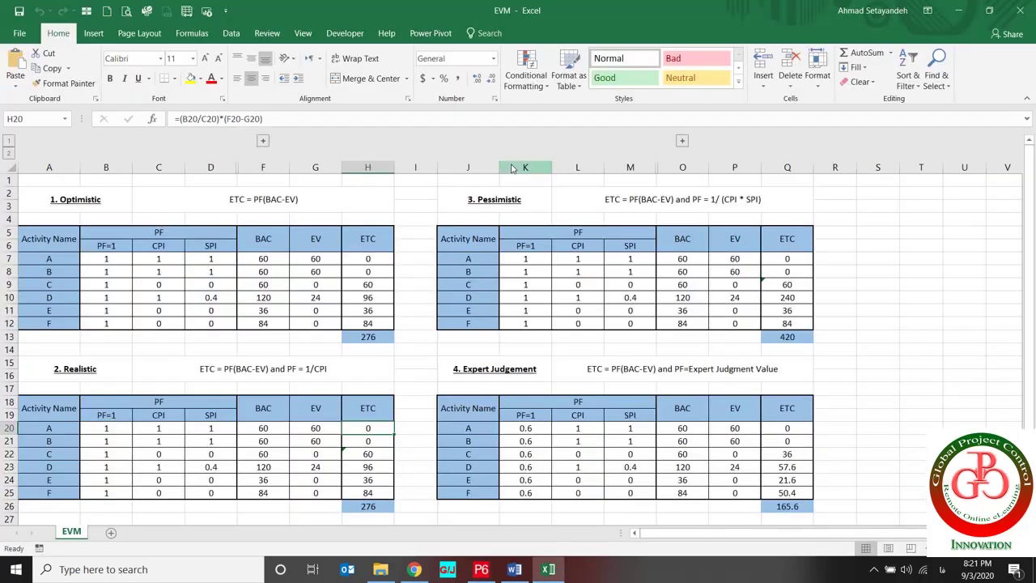
Step: Inspect the cell references in the Realistic ETC formula of activity A in H20, leaving the formula as it is
double_click(374, 428)
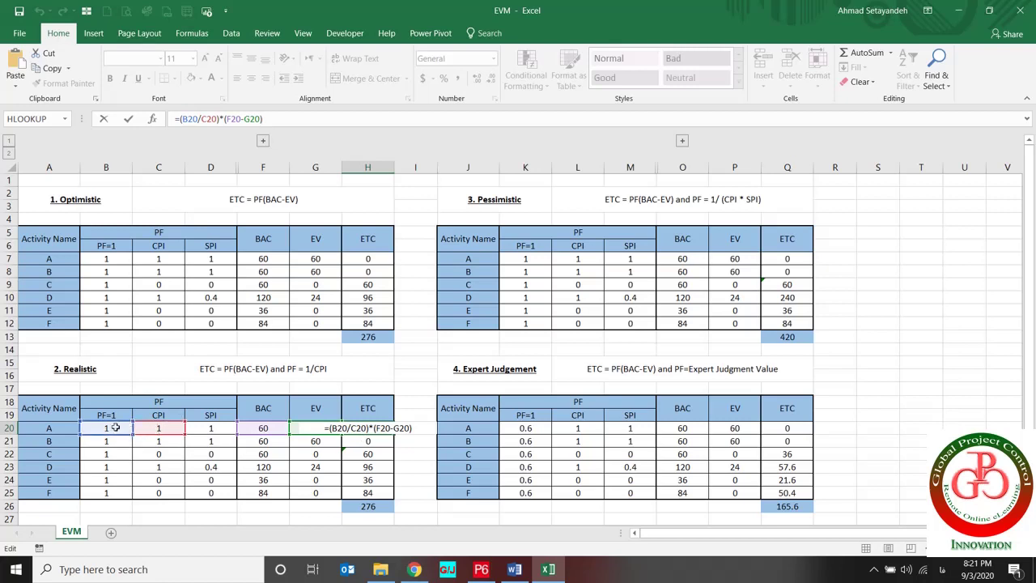
left_click(204, 127)
key("Return")
left_click(374, 427)
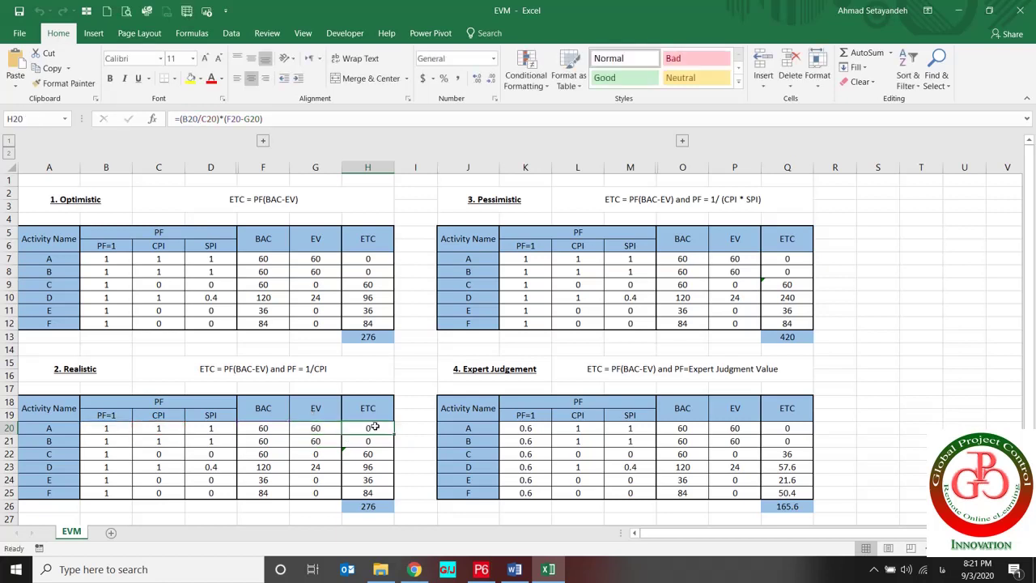
Step: Highlight the Realistic ETC values in H20:H25, then select the Realistic total H26 together with the Optimistic total H13
left_click_drag(374, 431, 374, 493)
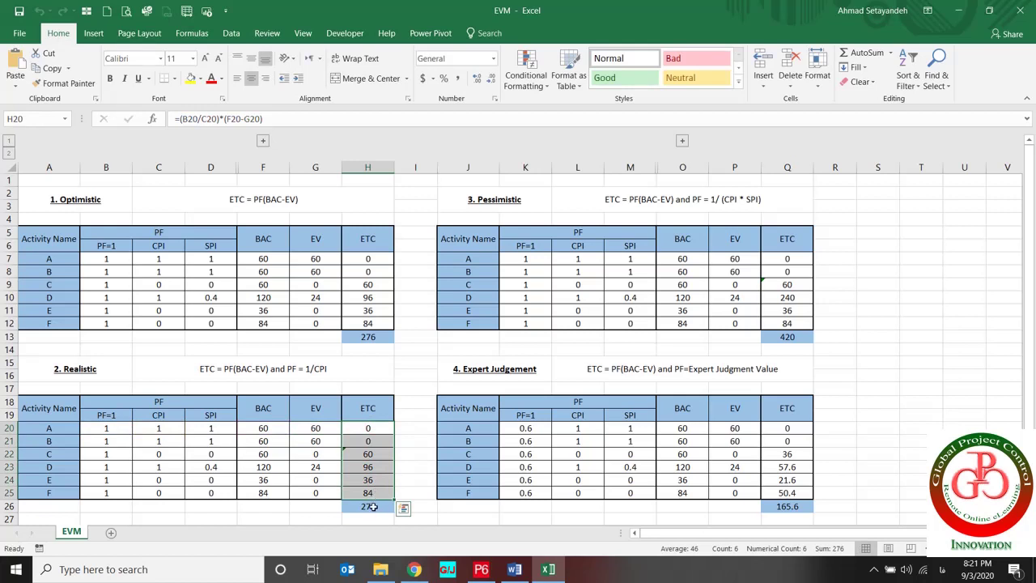
left_click(372, 507)
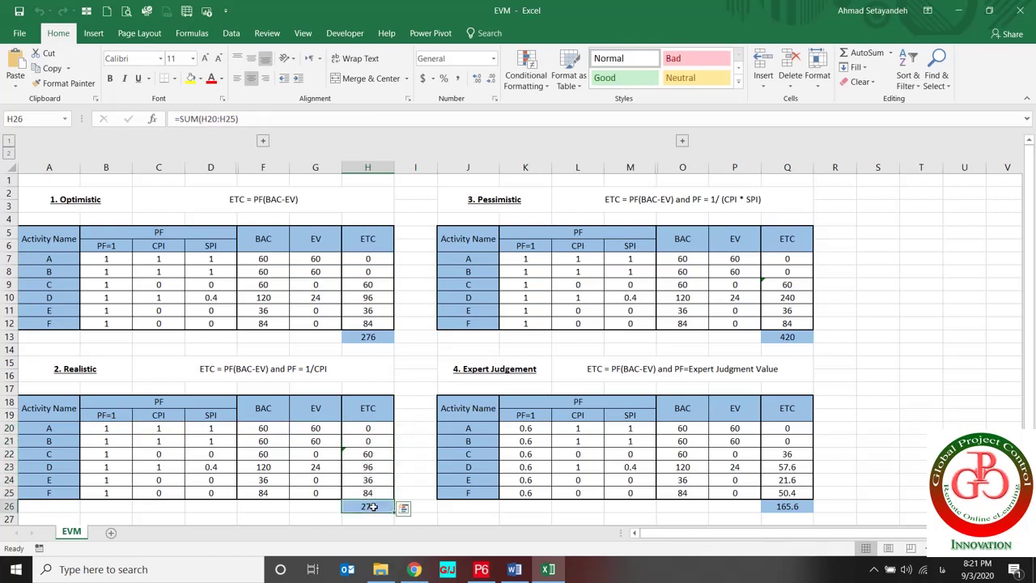
left_click(370, 338, "ctrl")
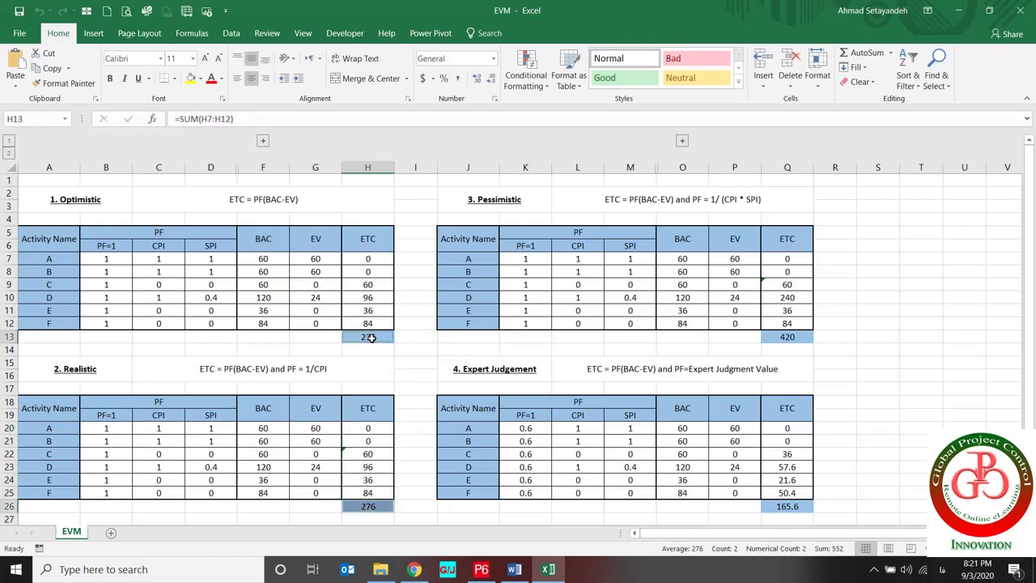
Step: Highlight PF = 1/ (CPI * SPI) in the Pessimistic table's formula heading without editing it, and select the Pessimistic ETC total in Q13
left_click(505, 209)
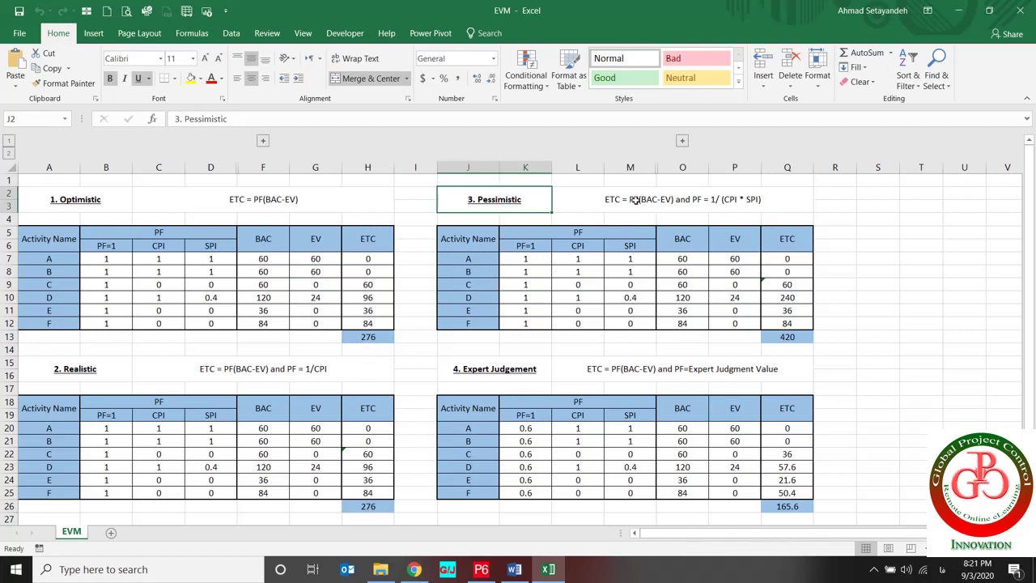
double_click(693, 200)
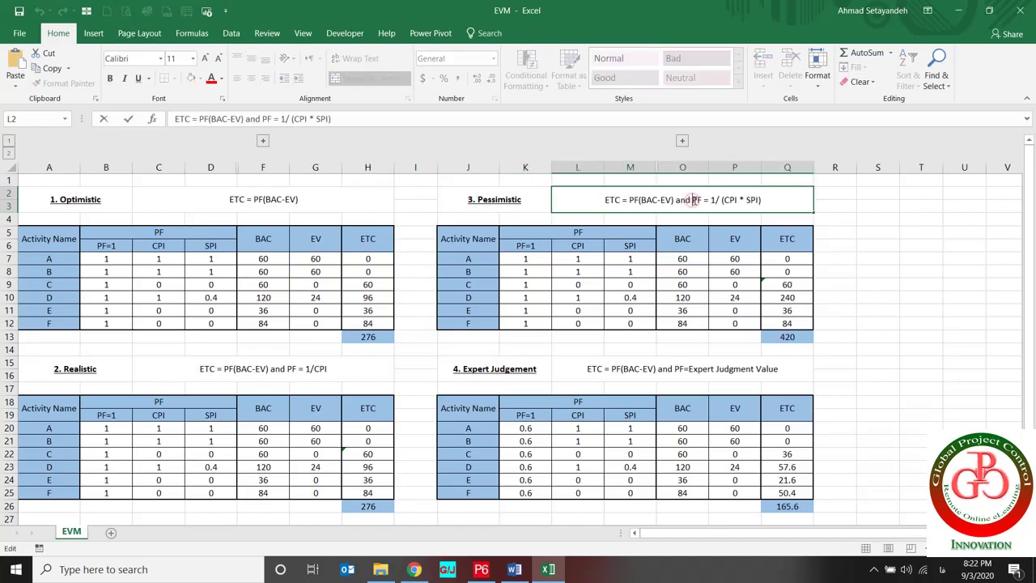
left_click_drag(694, 200, 765, 200)
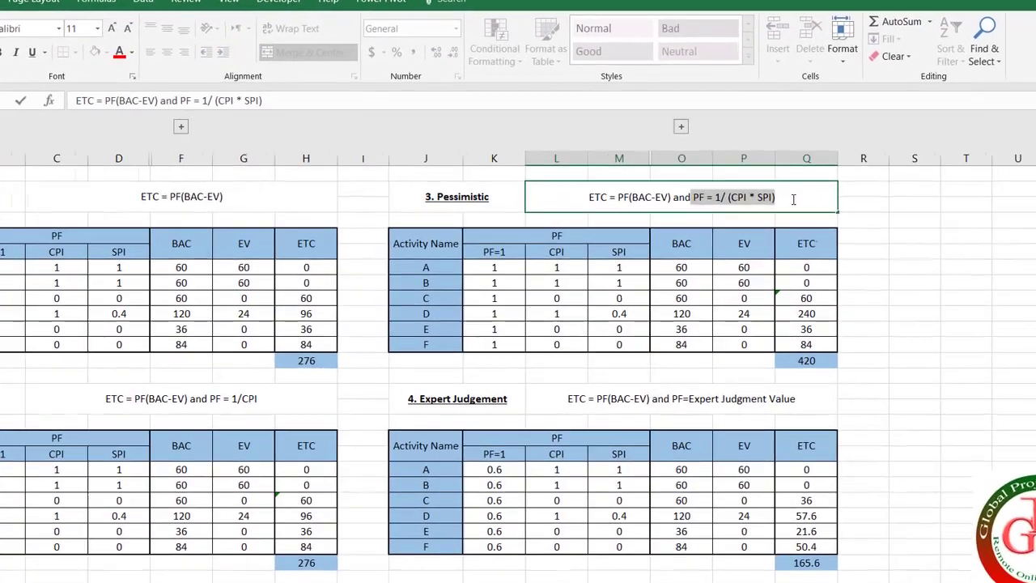
key("Escape")
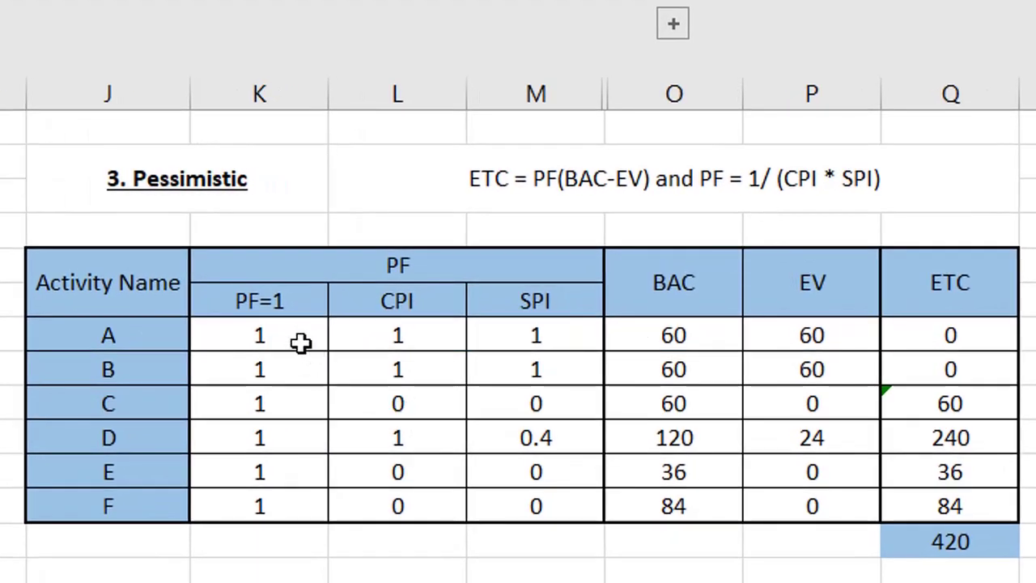
left_click(945, 539)
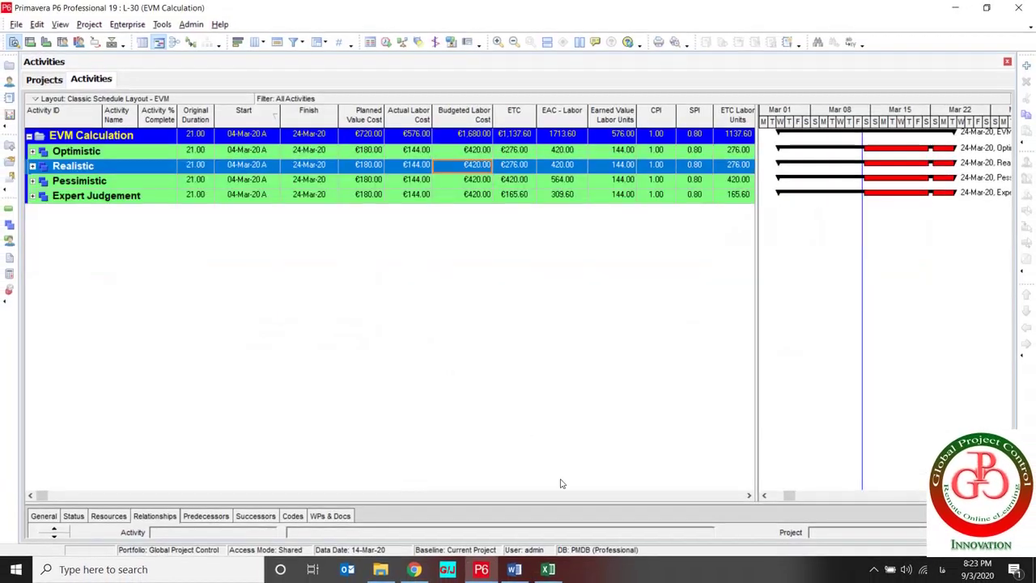
Step: Check the Budgeted Labor Units of the Optimistic and Realistic WBS rows in the Primavera P6 activity table
left_click(747, 496)
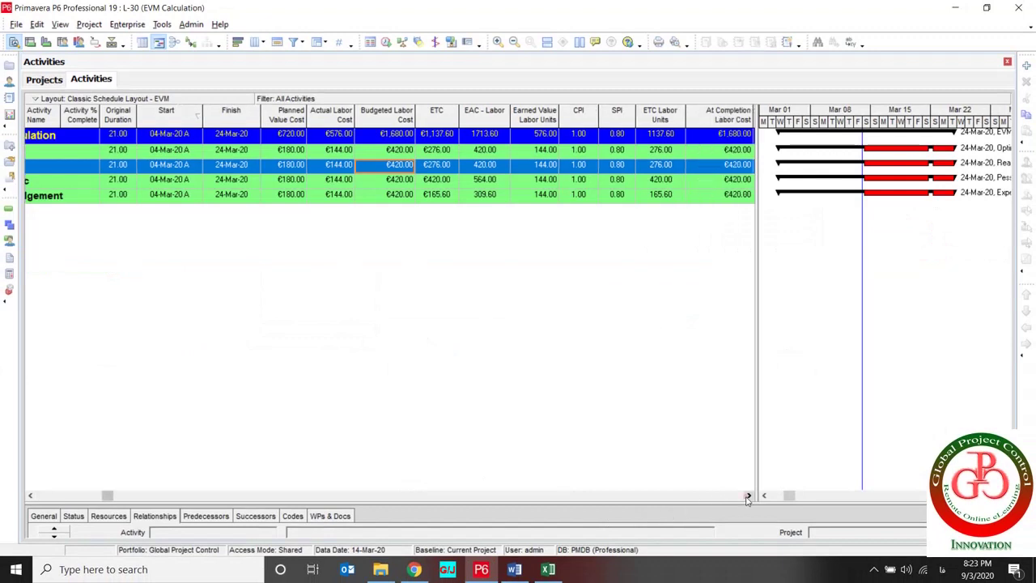
left_click(747, 496)
left_click(747, 497)
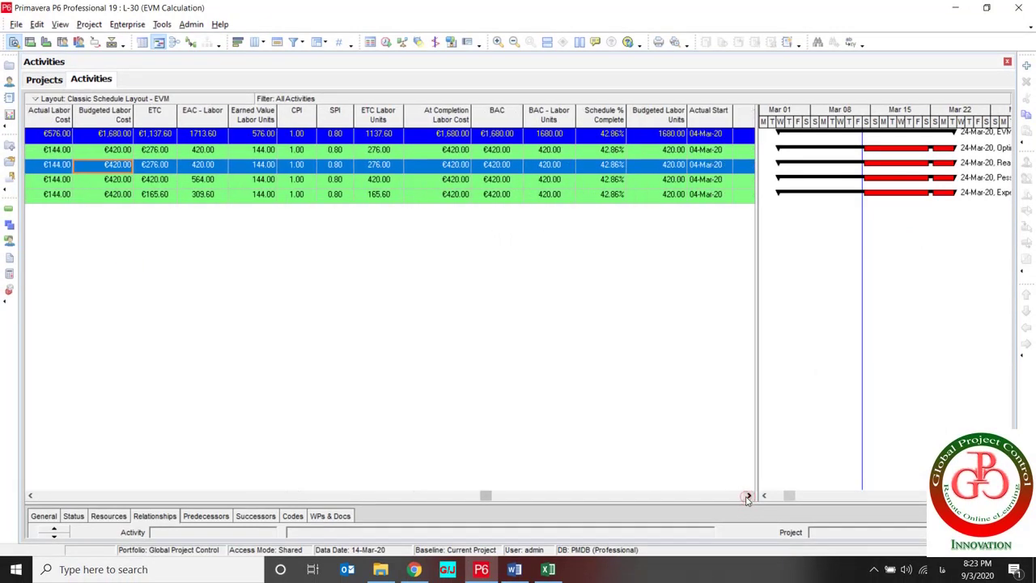
left_click(747, 497)
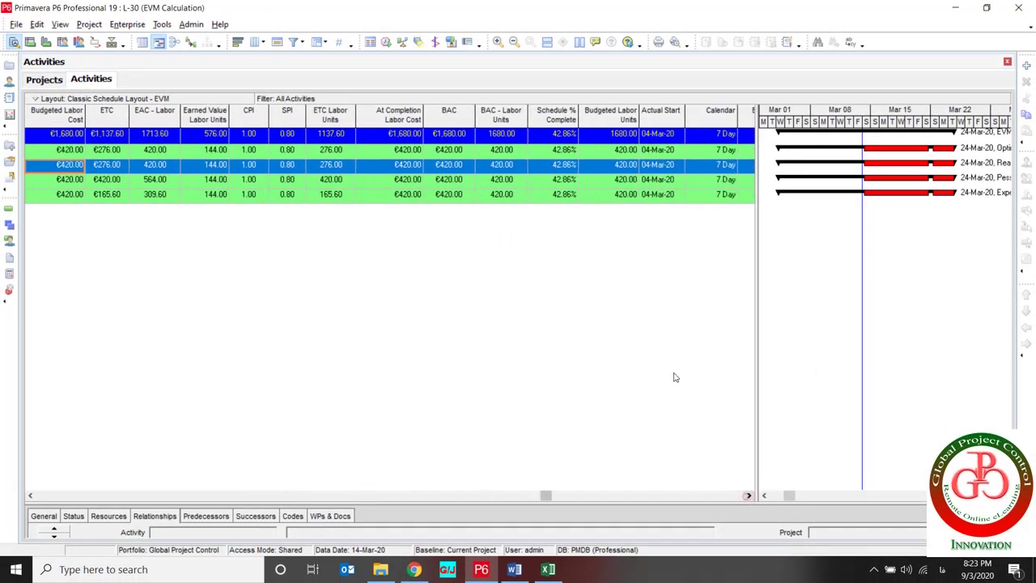
left_click(614, 152)
left_click(613, 166)
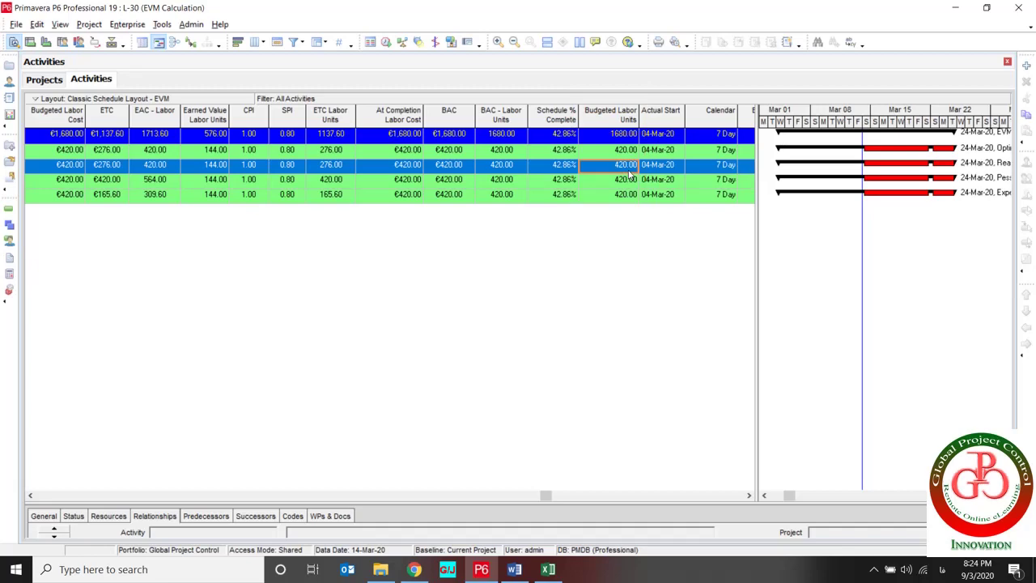
Step: Switch to the EVM workbook in Excel and inspect the Pessimistic table's title, ETC heading and total formula in Q13
key("alt+Tab")
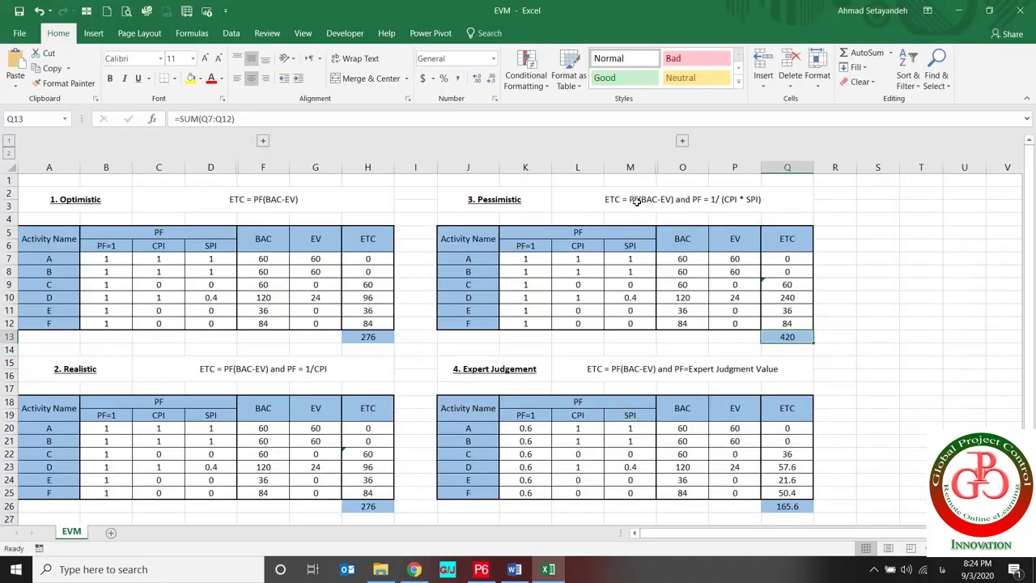
left_click(504, 202)
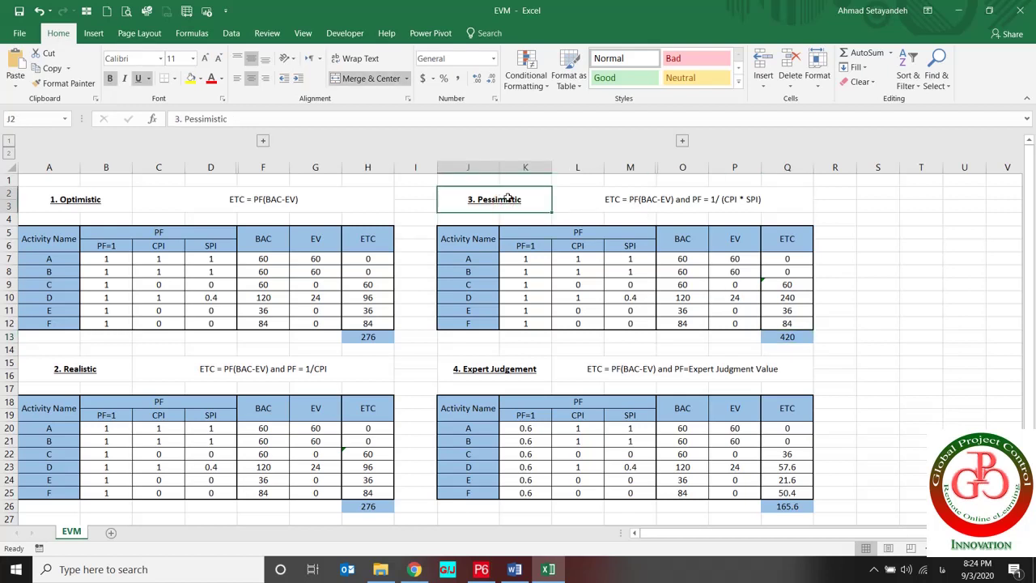
left_click(800, 239)
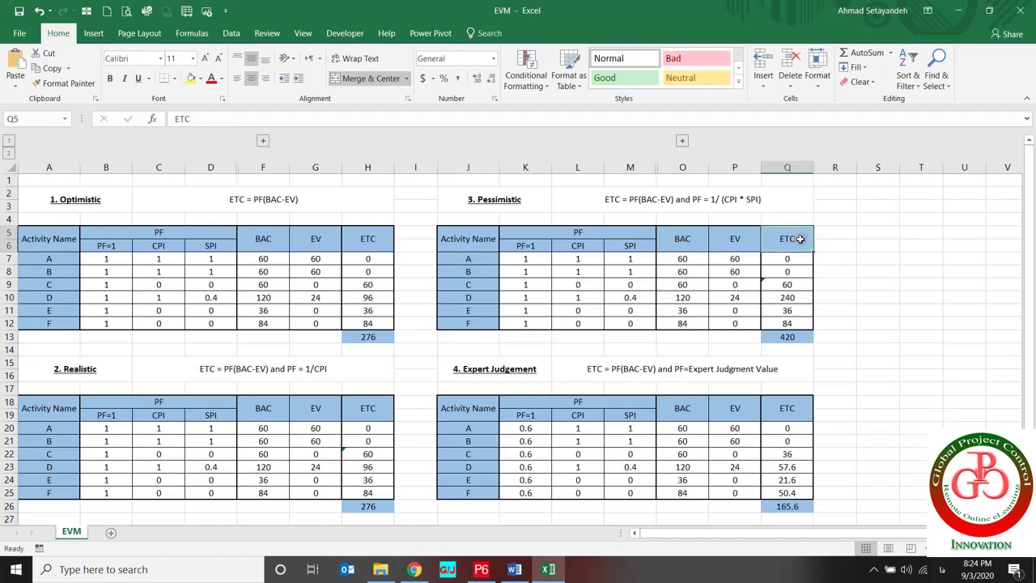
left_click(795, 338)
double_click(797, 338)
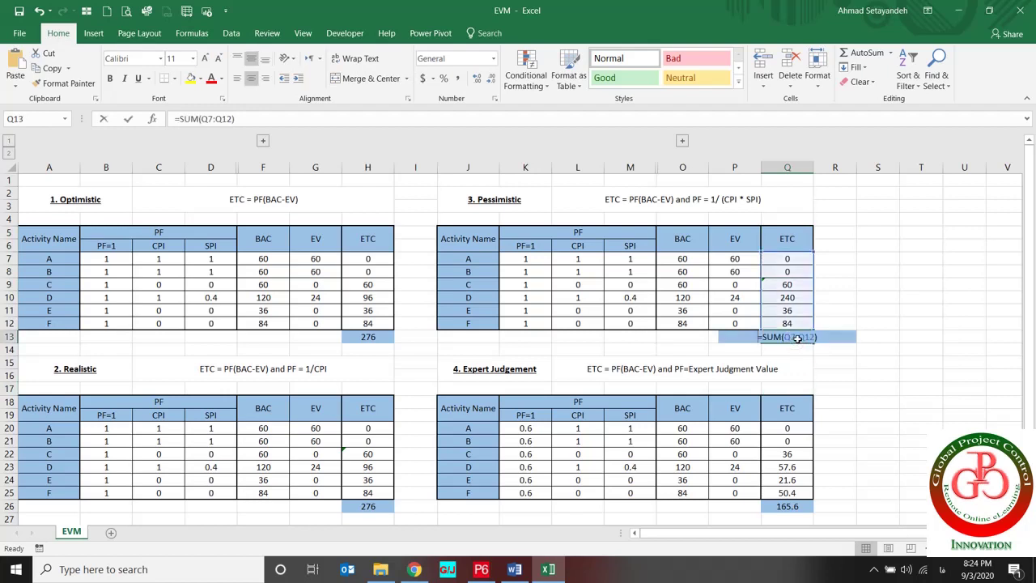
key("Escape")
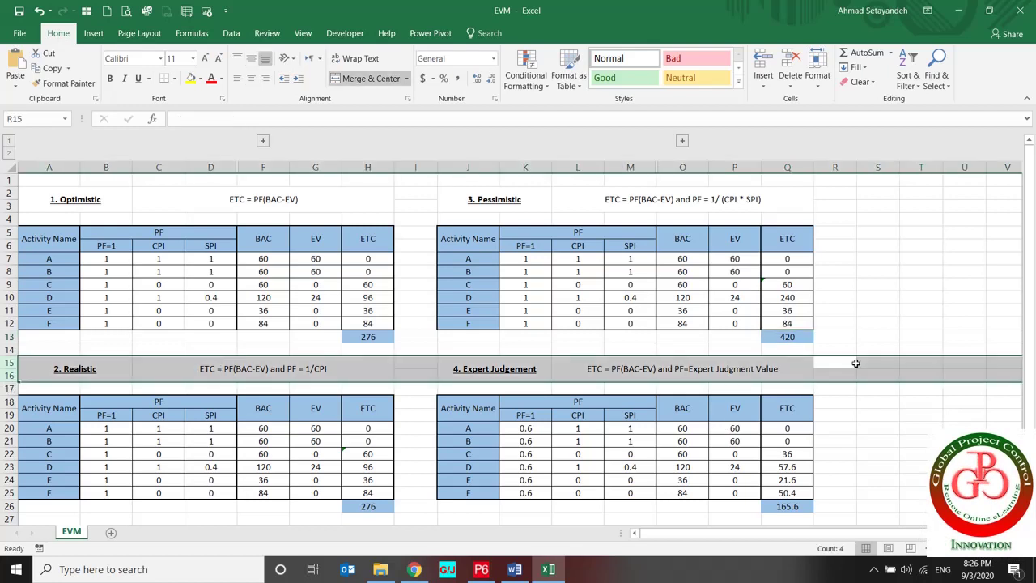
Step: Inspect the Pessimistic ETC formulas of activities C and D, then highlight the ETC values in Q9:Q12 and select the total in Q13
left_click(840, 333)
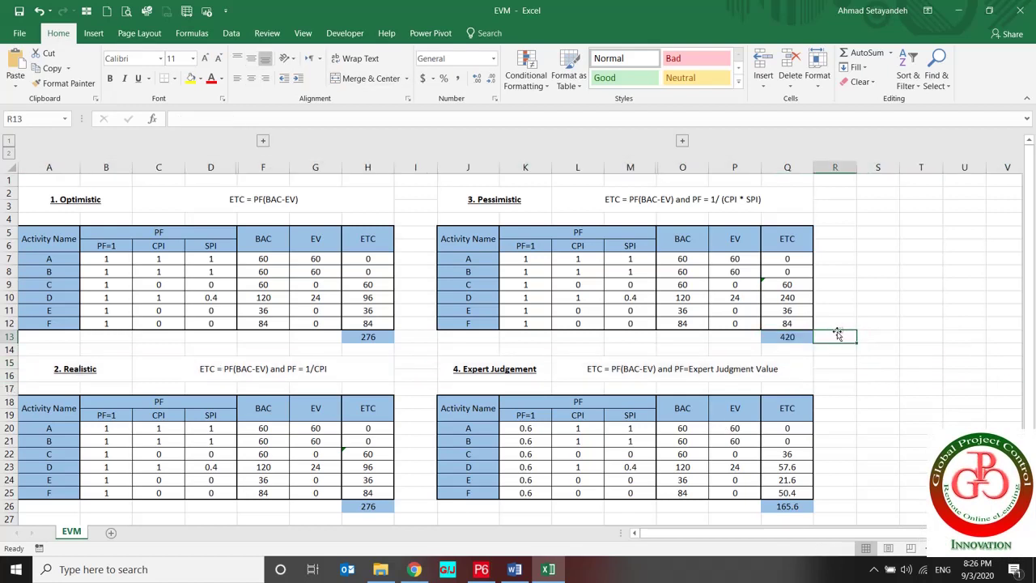
left_click(792, 284)
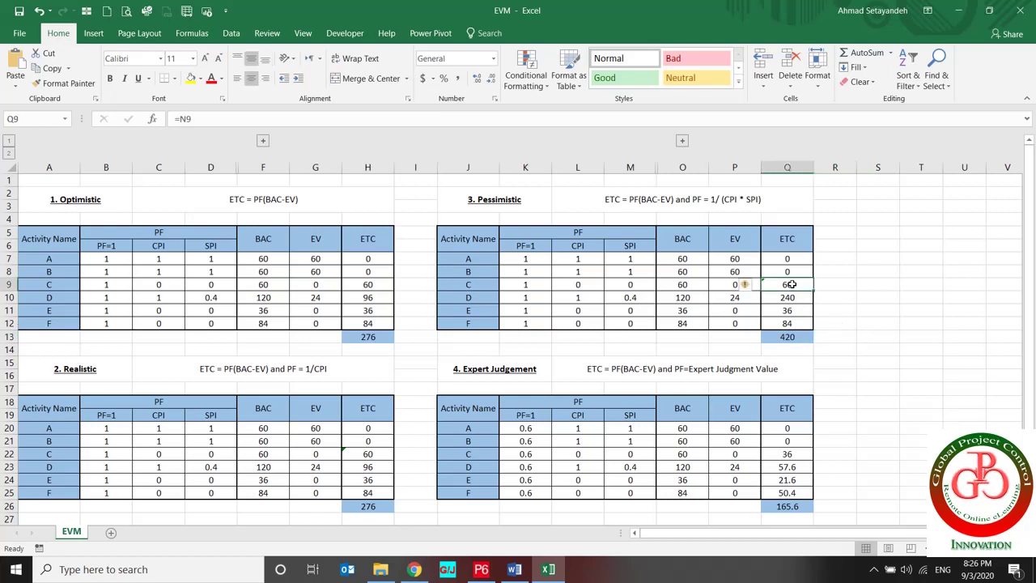
double_click(794, 295)
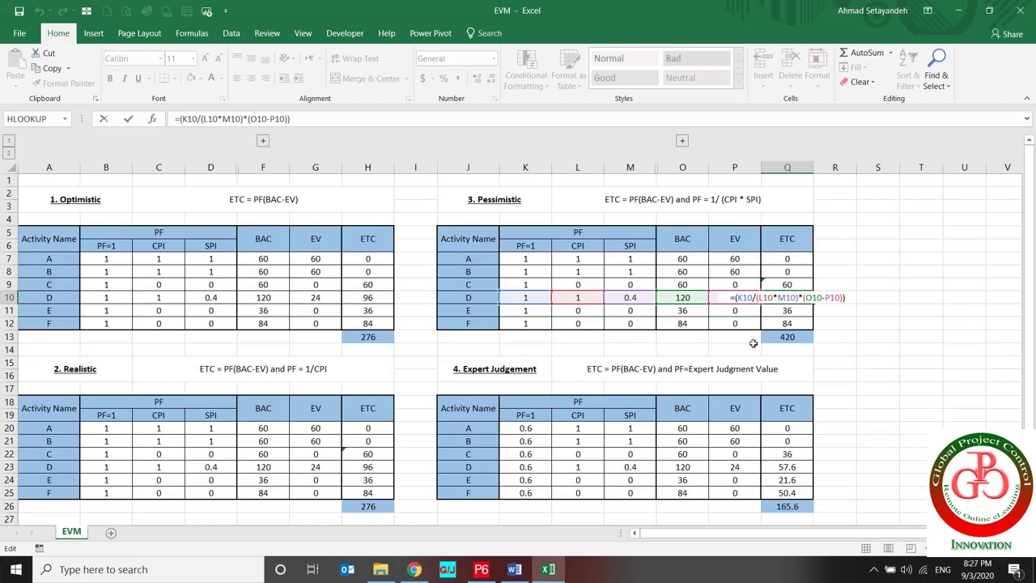
key("Return")
left_click_drag(798, 283, 792, 322)
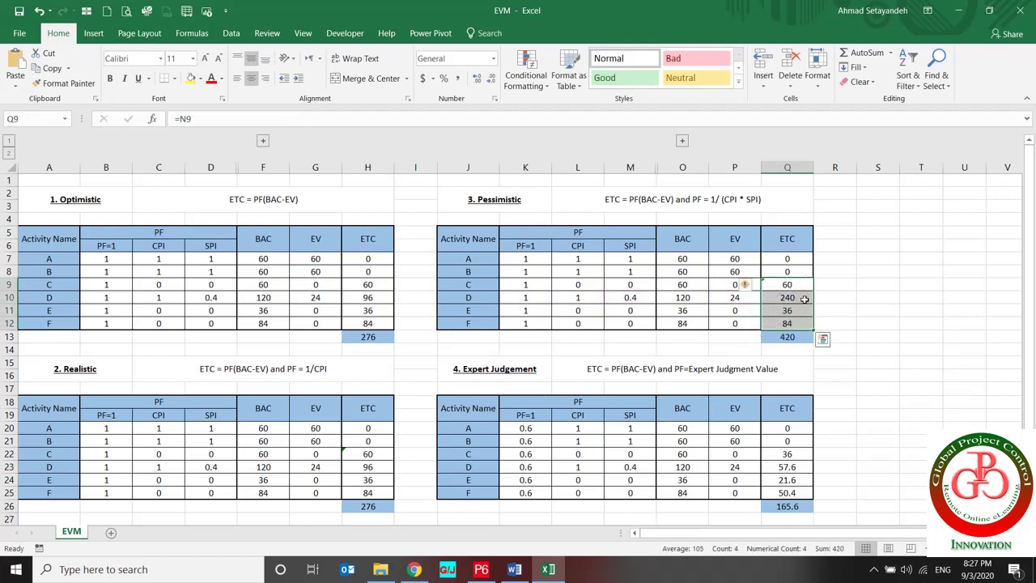
left_click(784, 340)
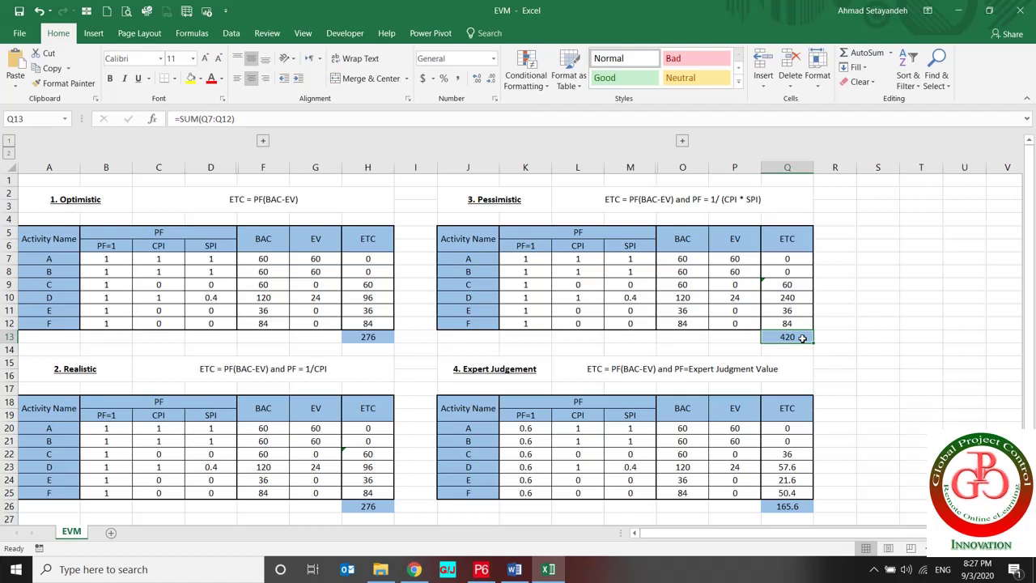
Step: Highlight the whole Expert Judgement table in J15:Q26, then select activity A's performance factor in K20
left_click(525, 519)
scroll(507, 335, "down", 1)
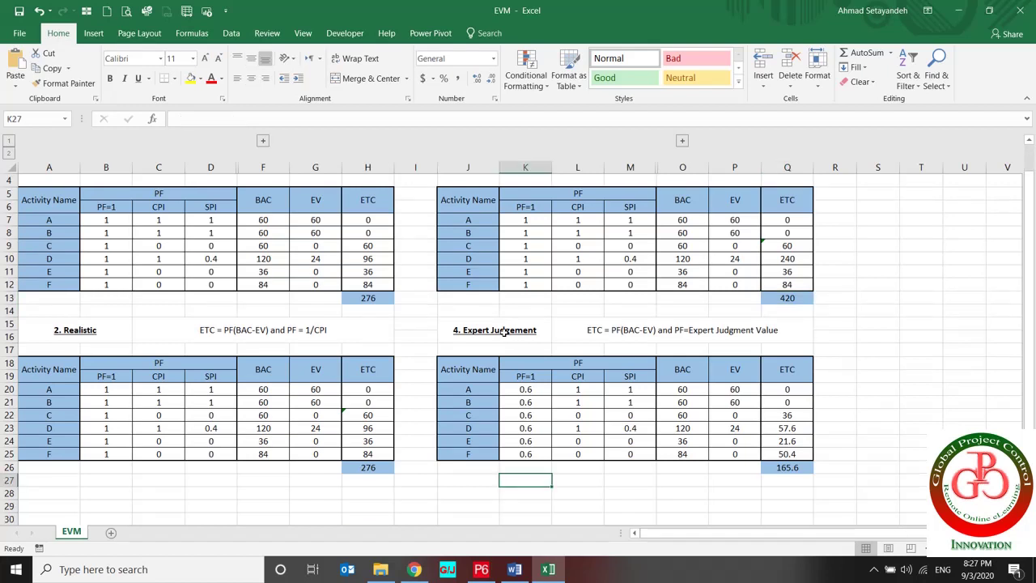
left_click_drag(504, 332, 658, 470)
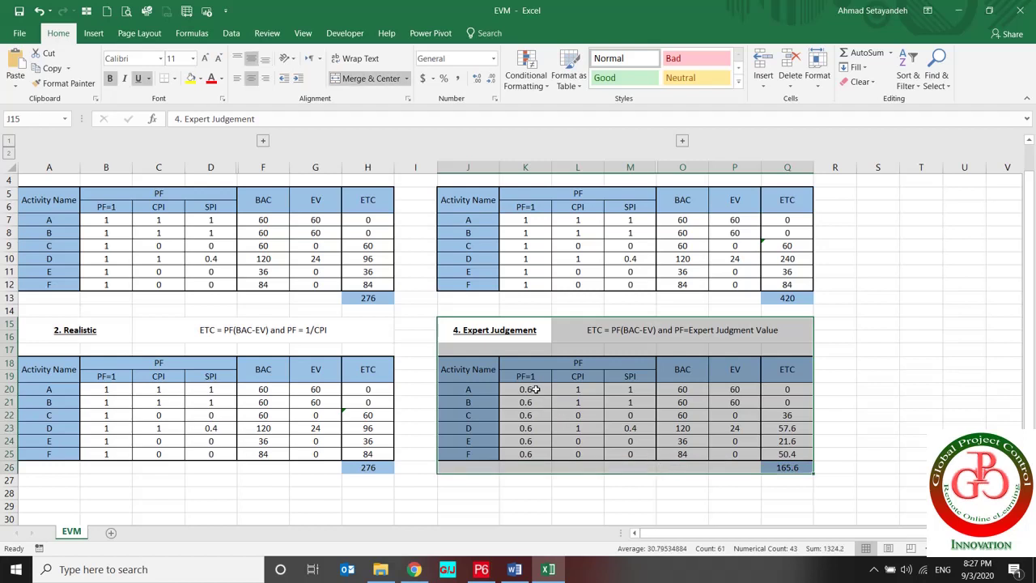
left_click(535, 389)
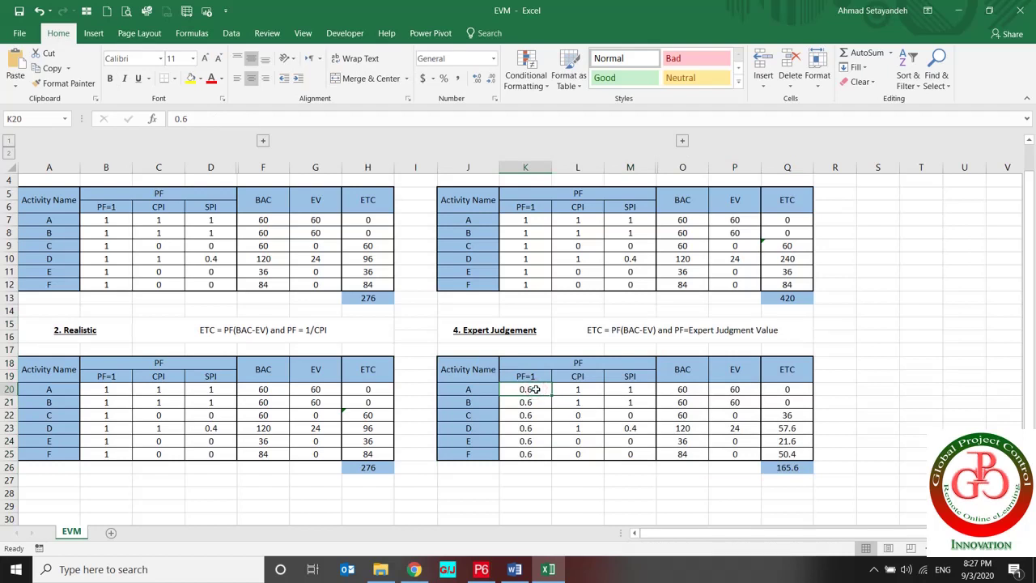
Step: Change the performance factor heading in K19 of the Expert Judgement table to PF=0.6
left_click(541, 378)
double_click(542, 377)
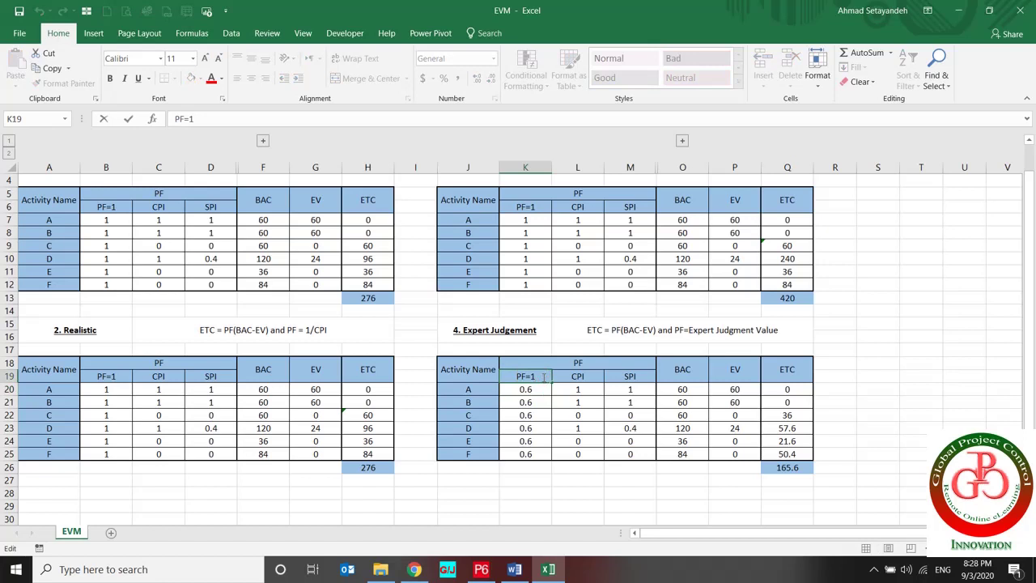
key("BackSpace")
type("0.6")
key("Return")
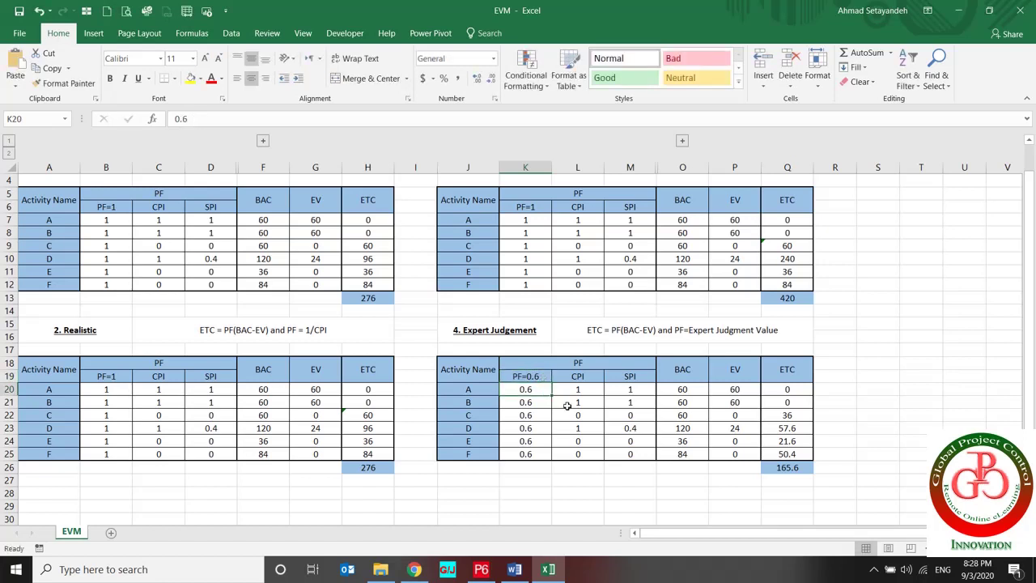
Step: Inspect the Expert Judgement ETC total in Q26 and activity C's ETC formula in Q22 without changing them
left_click(793, 468)
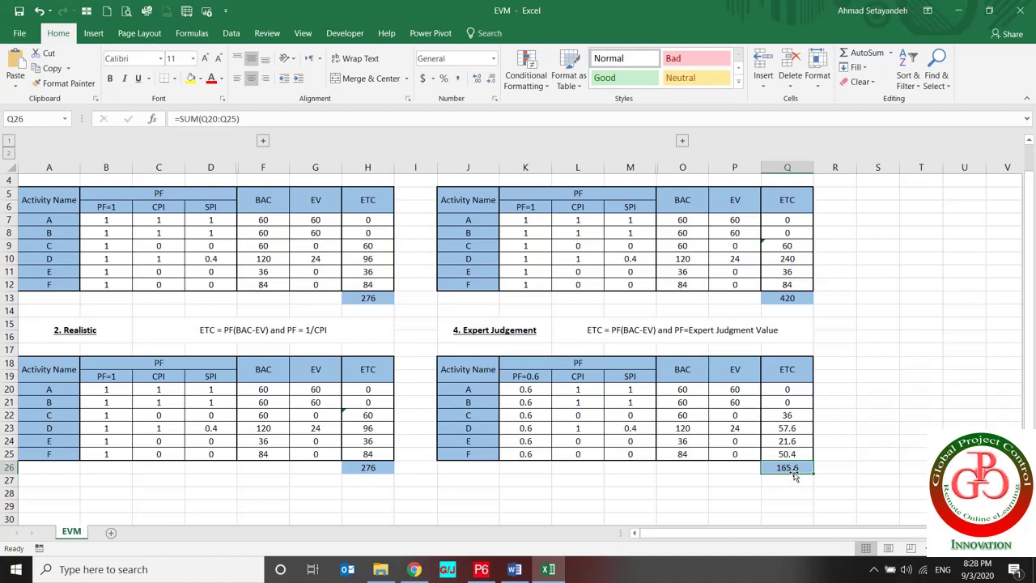
left_click(796, 415)
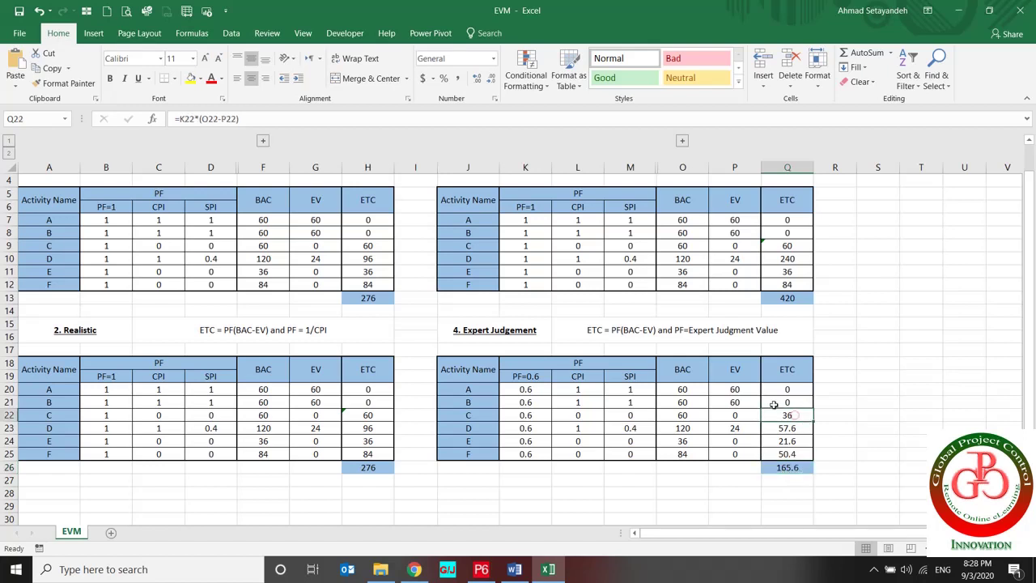
left_click(602, 118)
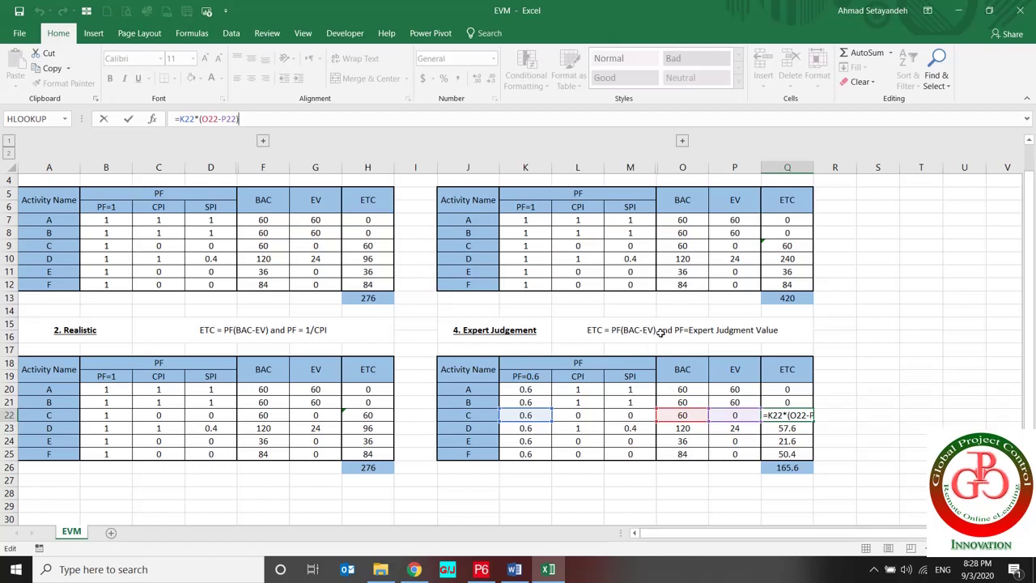
key("ctrl+Return")
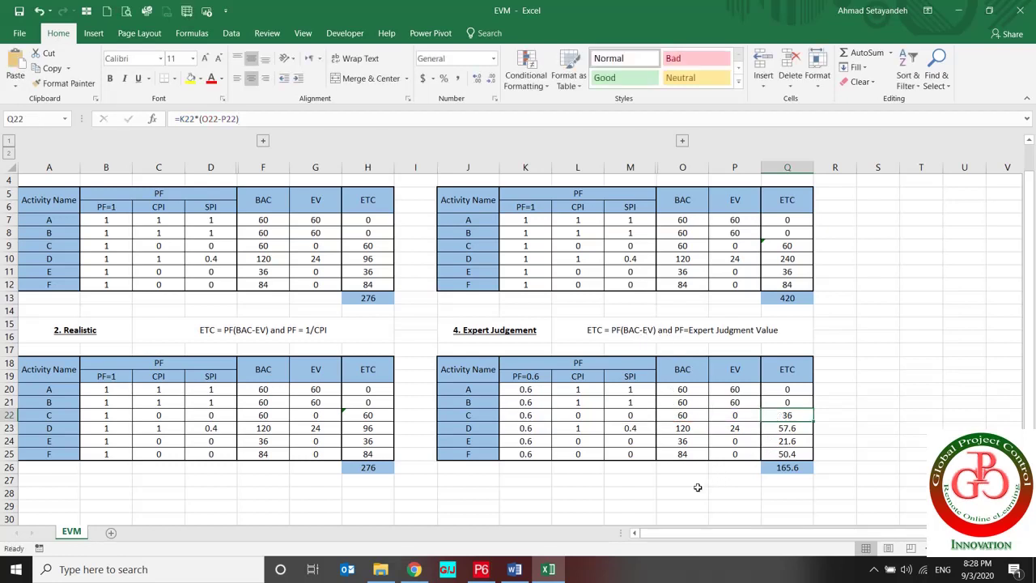
Step: Switch to Primavera P6 and compare the ETC values of the Optimistic, Realistic, Pessimistic and Expert Judgement WBS rows, selecting all four
mouse_move(479, 573)
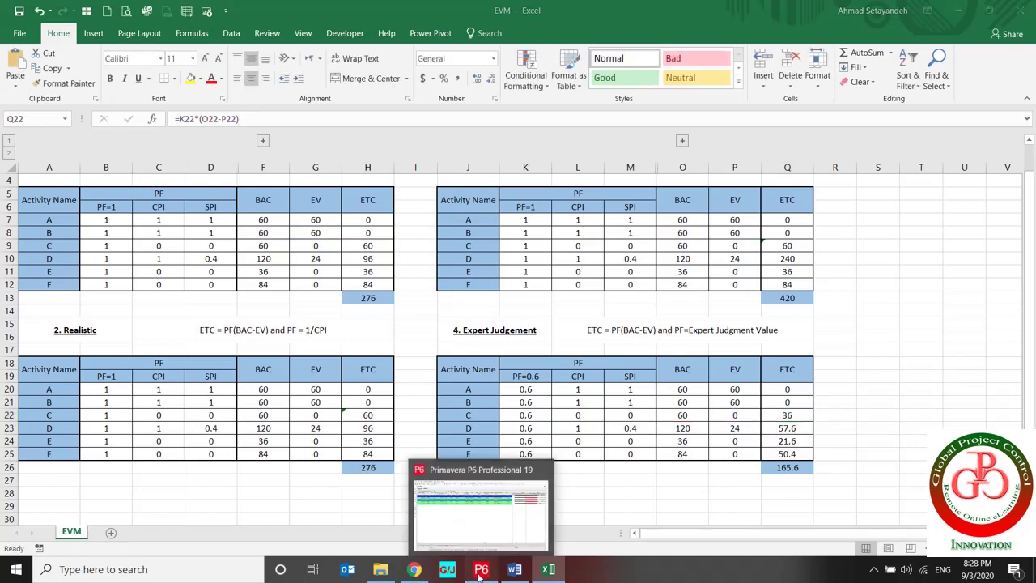
left_click(479, 572)
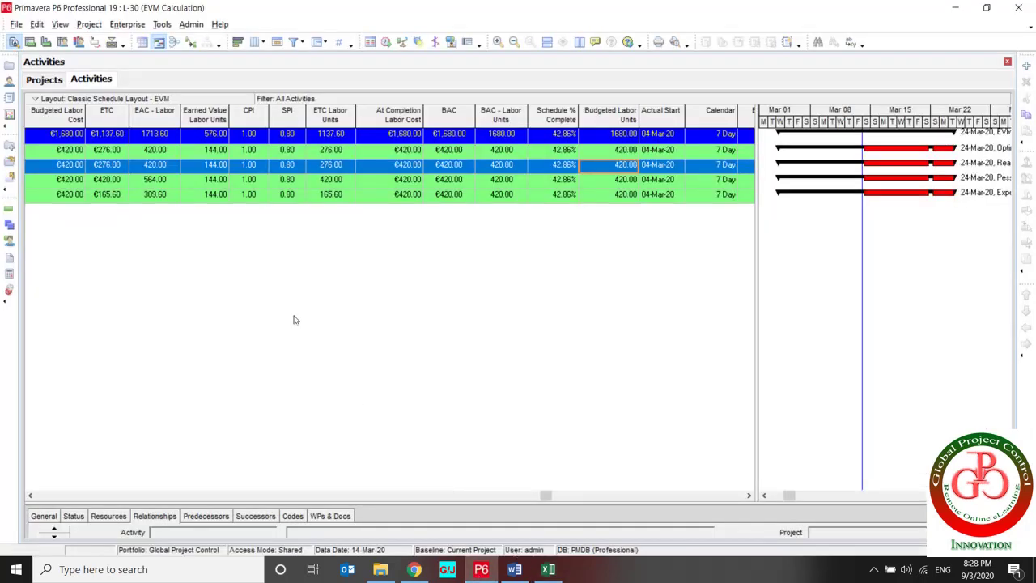
left_click(41, 496)
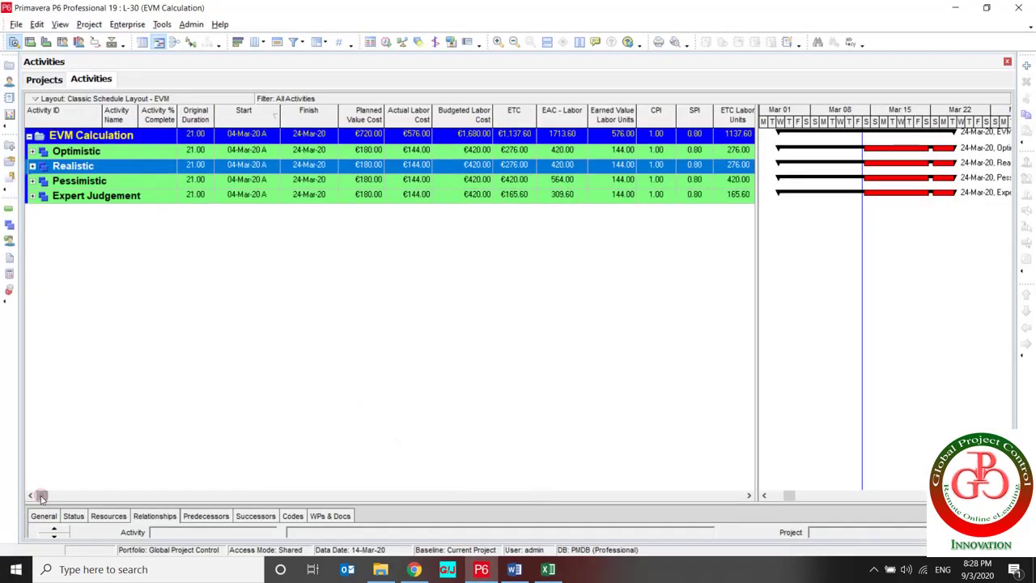
left_click(527, 154)
left_click(524, 166, "shift")
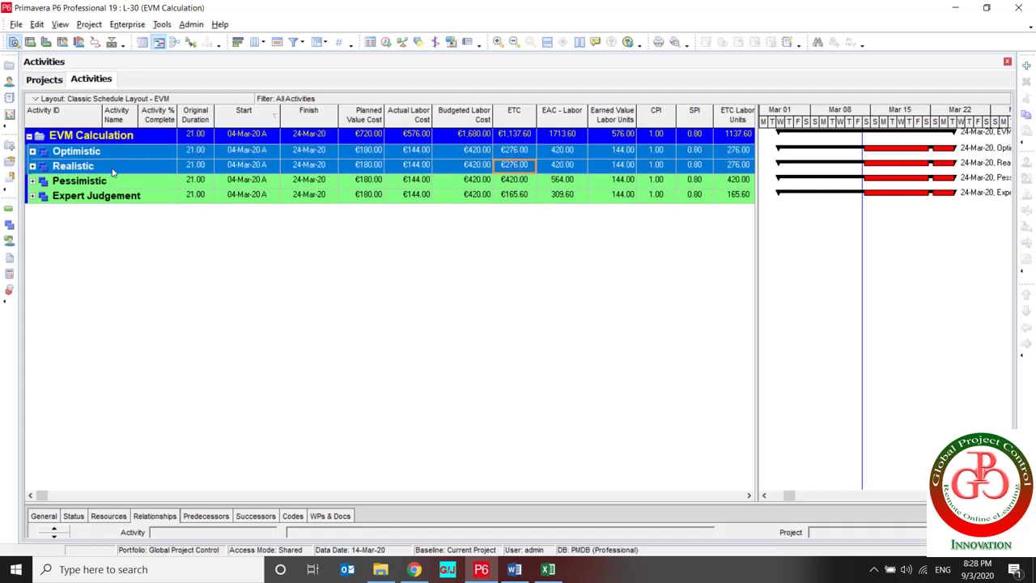
left_click(516, 182, "ctrl")
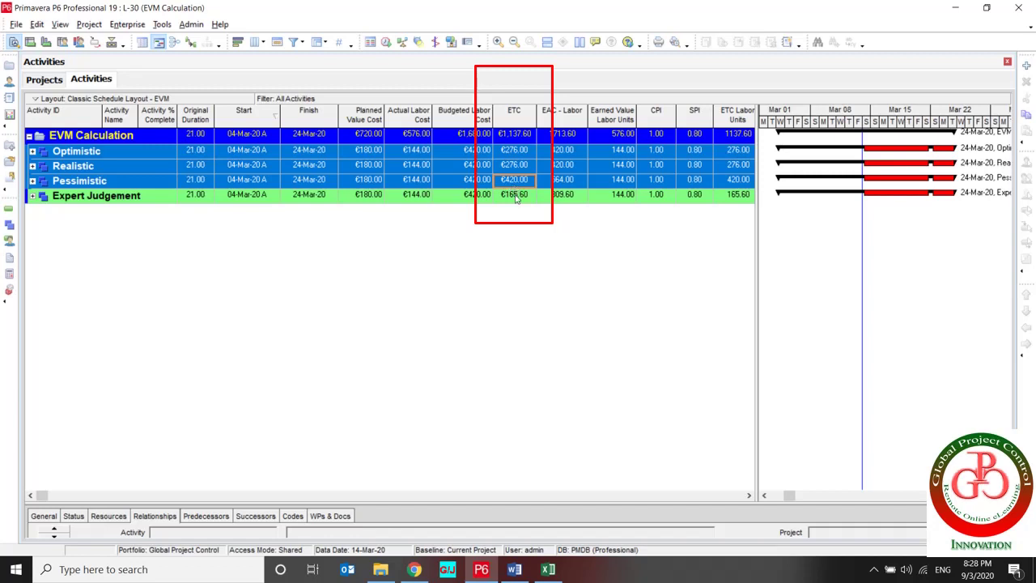
left_click(516, 195, "ctrl")
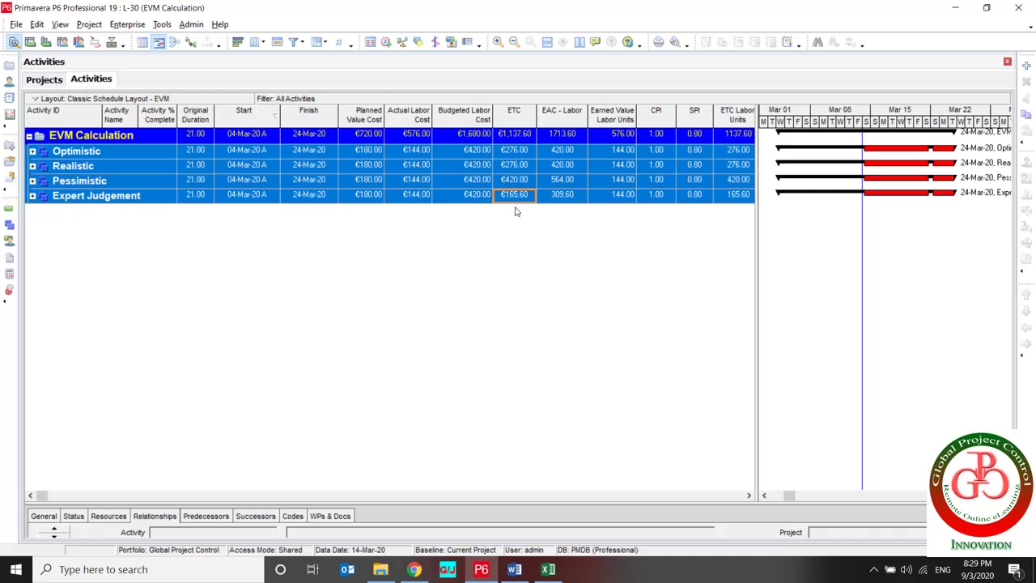
key("alt+Tab")
key("alt+Tab")
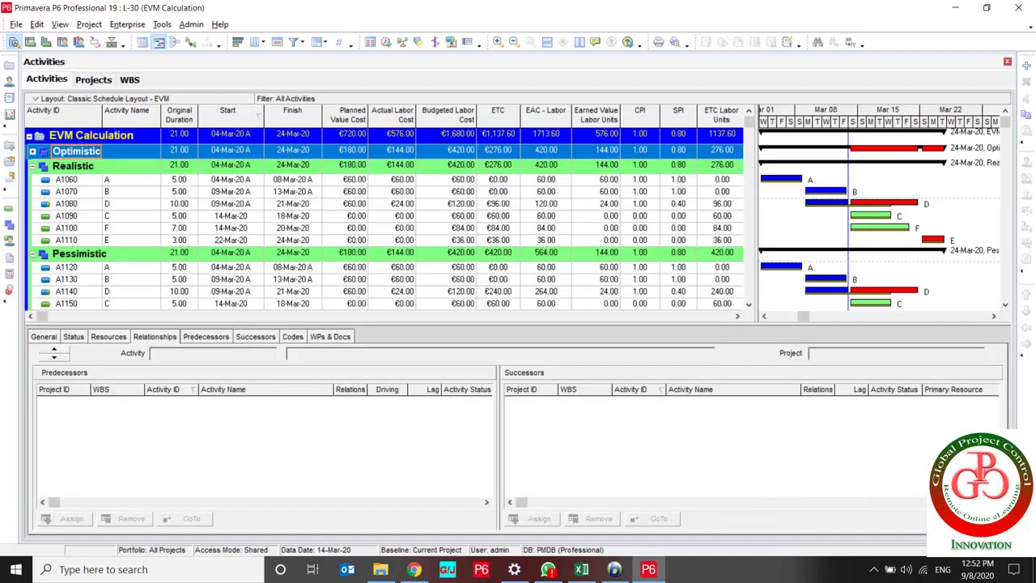
Step: Expand the Optimistic WBS, then open the WBS view and check that Earned Value is among the displayed WBS details
double_click(76, 153)
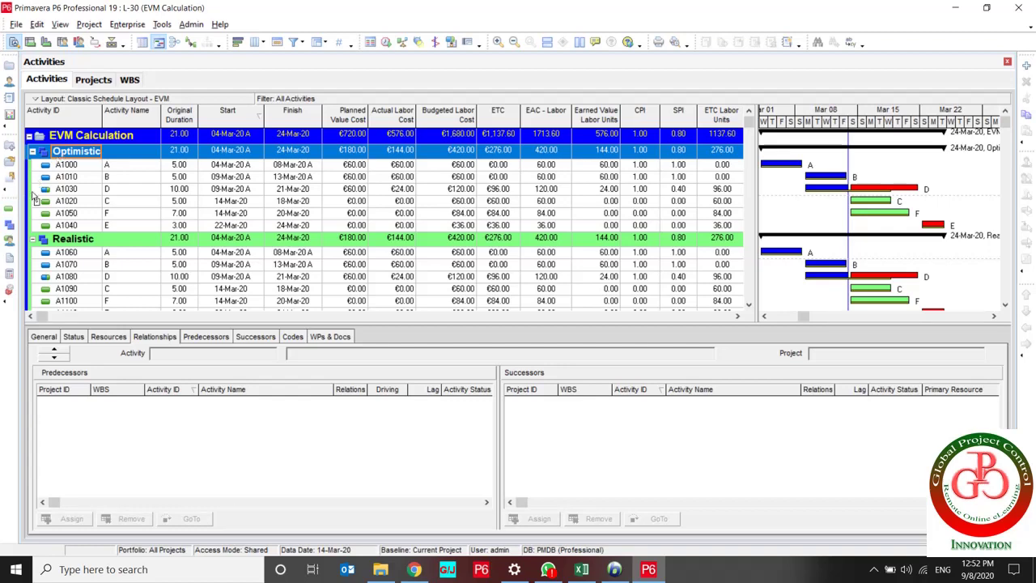
left_click(8, 230)
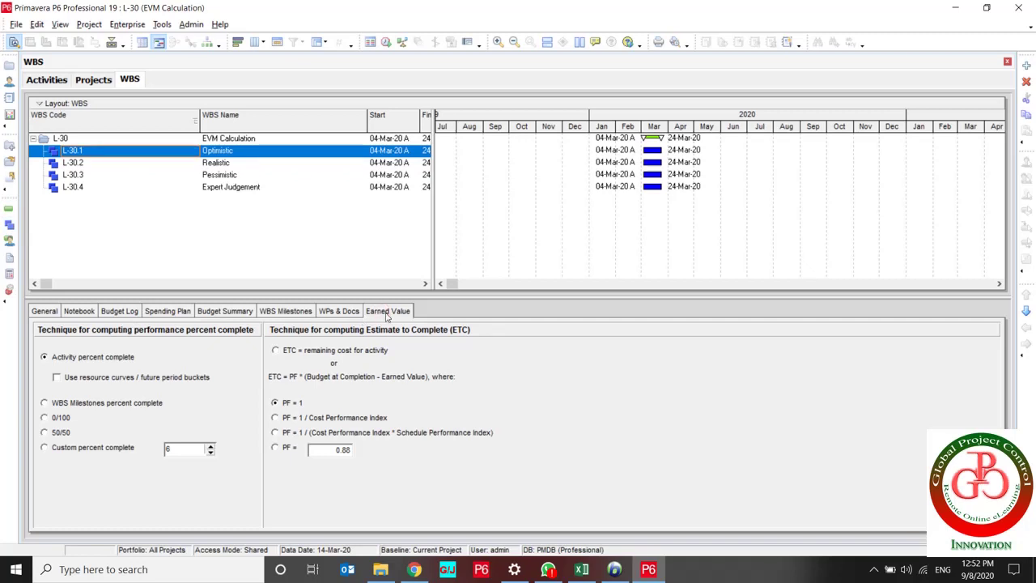
right_click(434, 317)
left_click(456, 338)
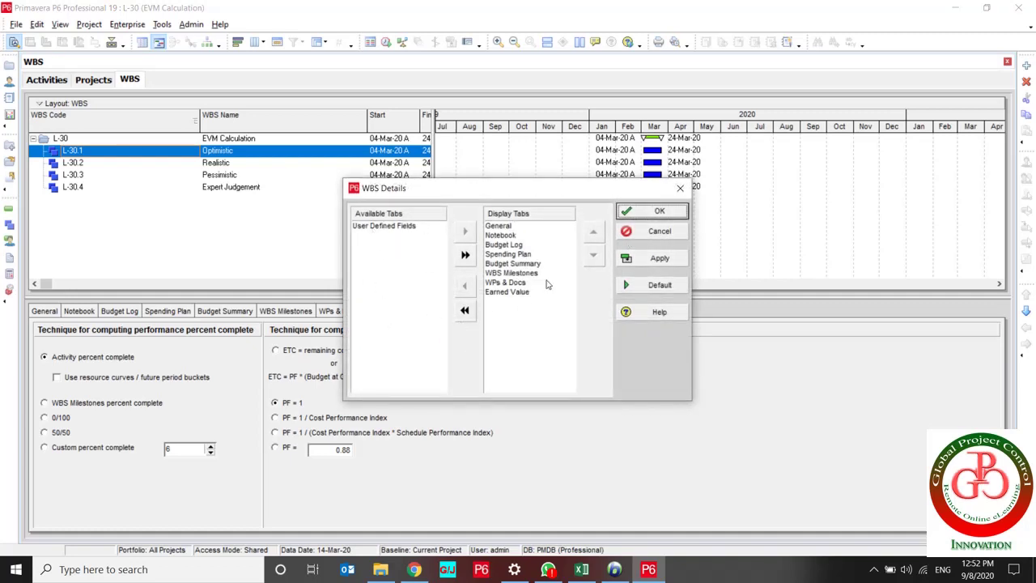
left_click(651, 212)
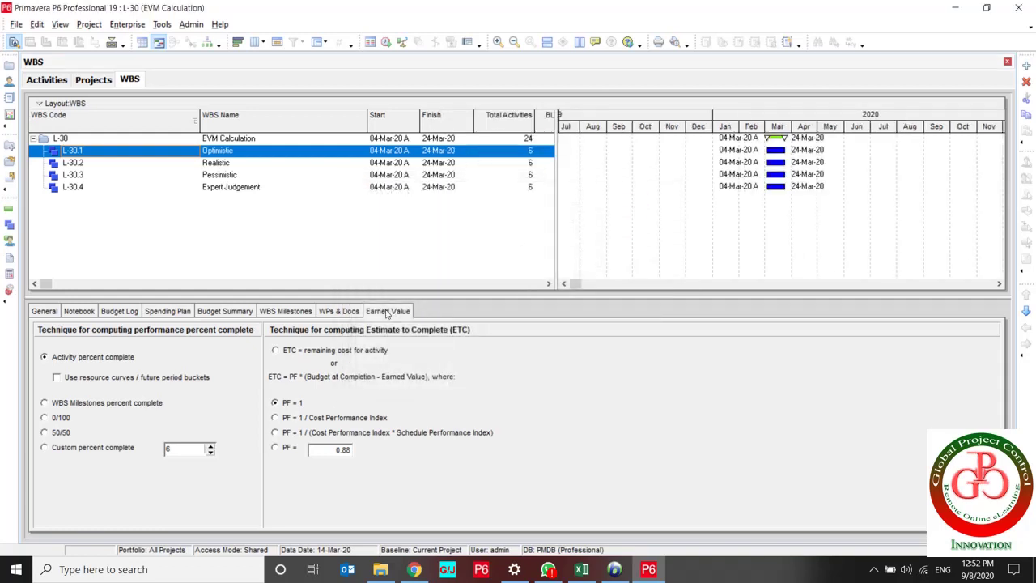
Step: Review the ETC technique of the Optimistic, Realistic, Pessimistic and Expert Judgement WBS elements, picking PF = 1 / (Cost Performance Index * Schedule Performance Index) for Pessimistic
left_click(218, 153)
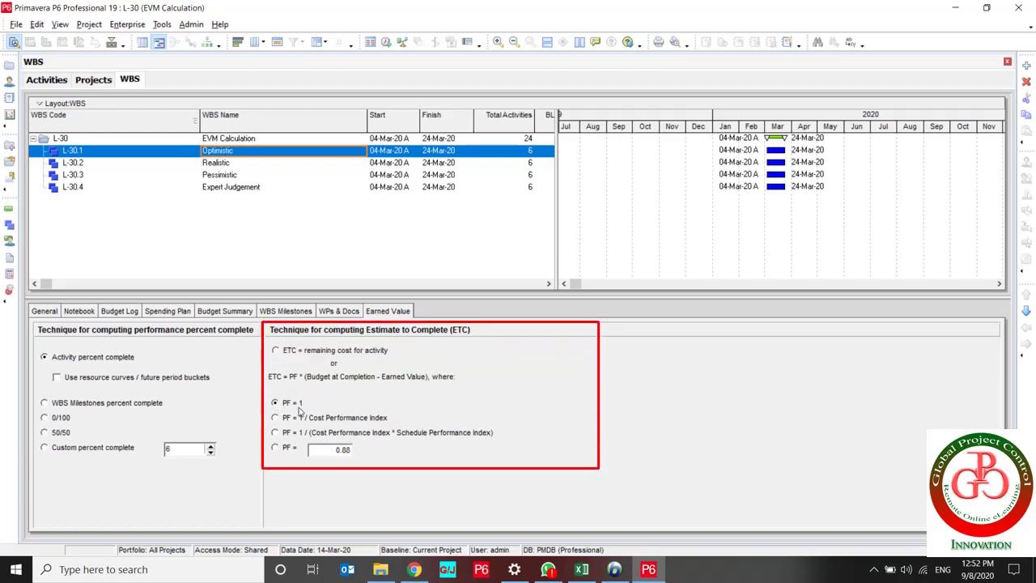
left_click(215, 162)
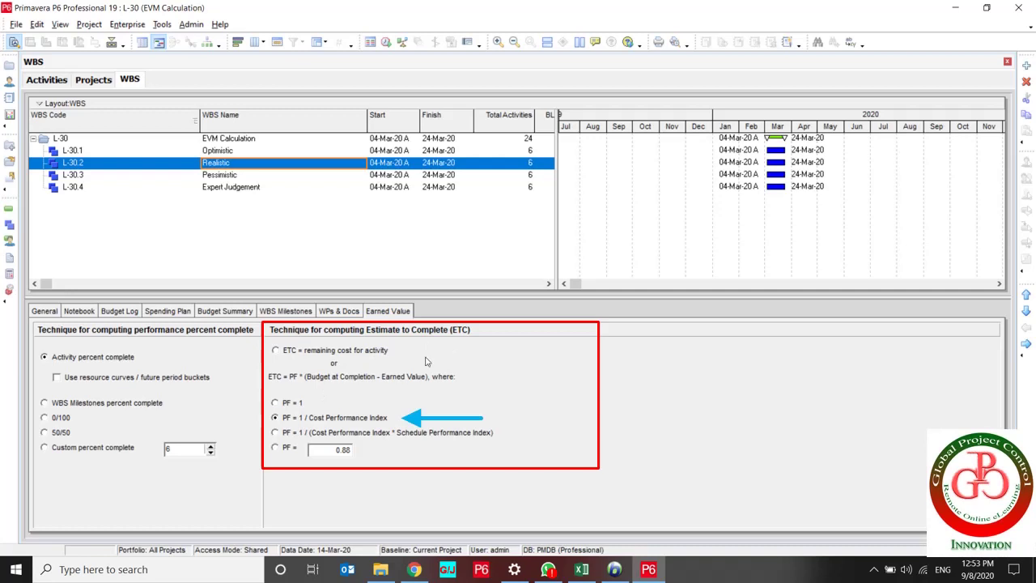
left_click(217, 175)
left_click(276, 432)
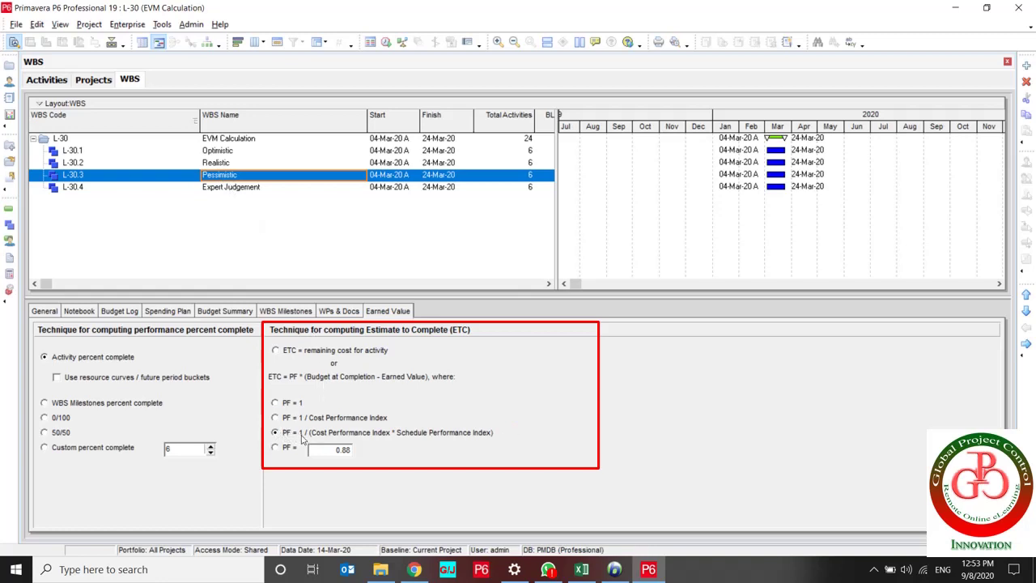
left_click(225, 186)
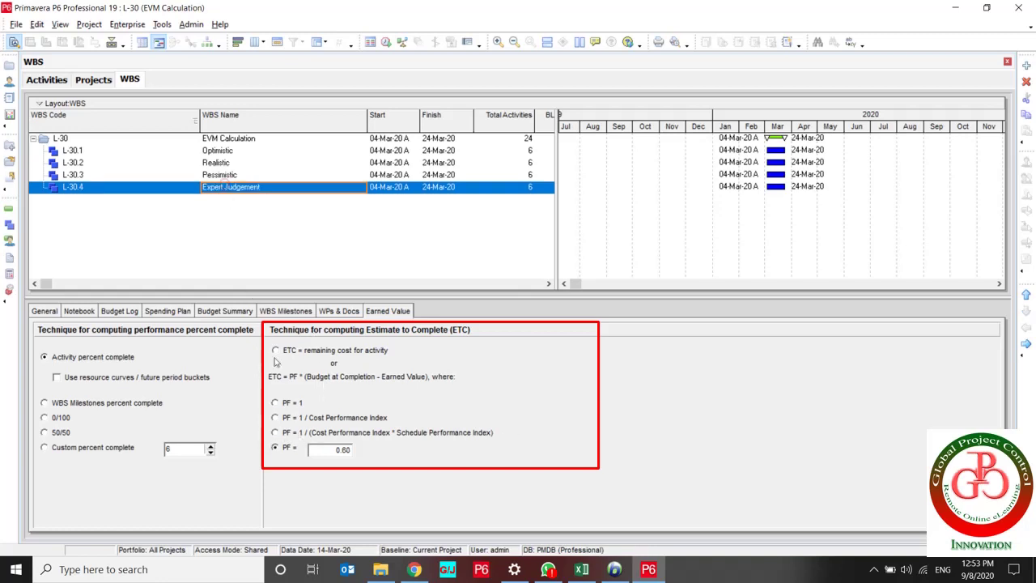